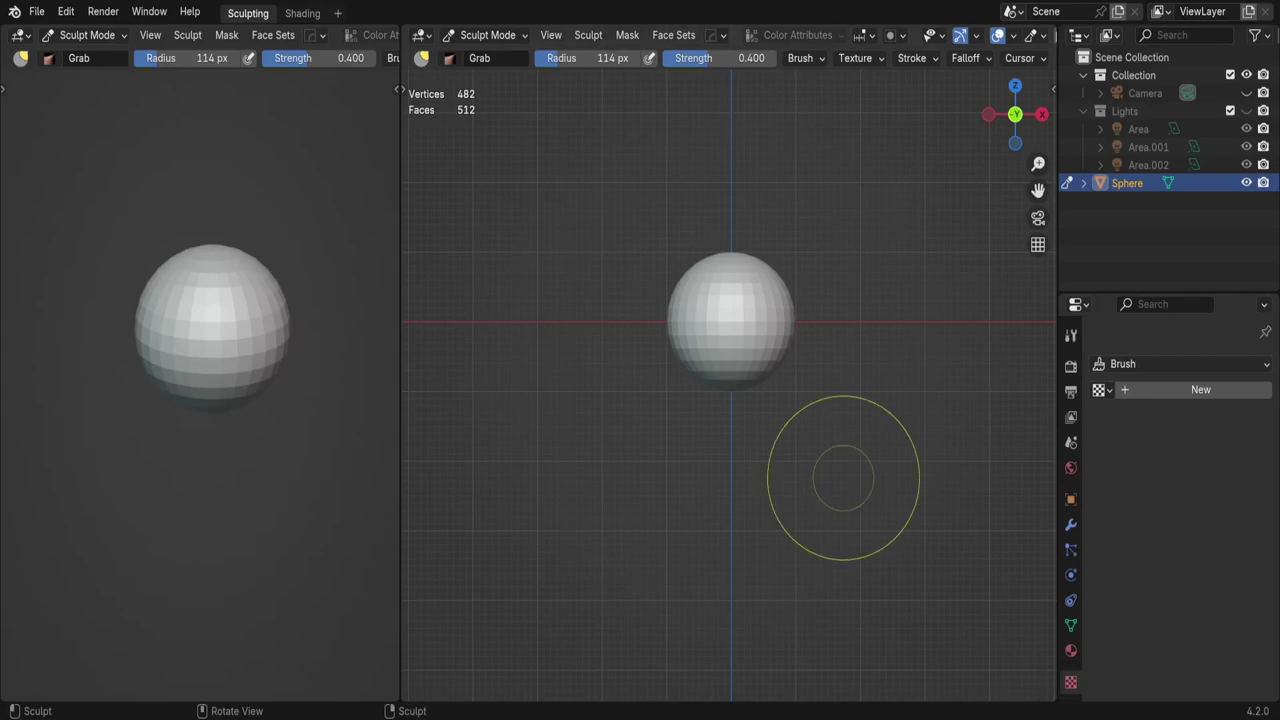
Step: Pull the sphere down into a tall bell shape with Grab, then voxel remesh it
mouse_move(730, 441)
left_mouse_down()
mouse_move(700, 555)
mouse_move(665, 535)
left_mouse_up()
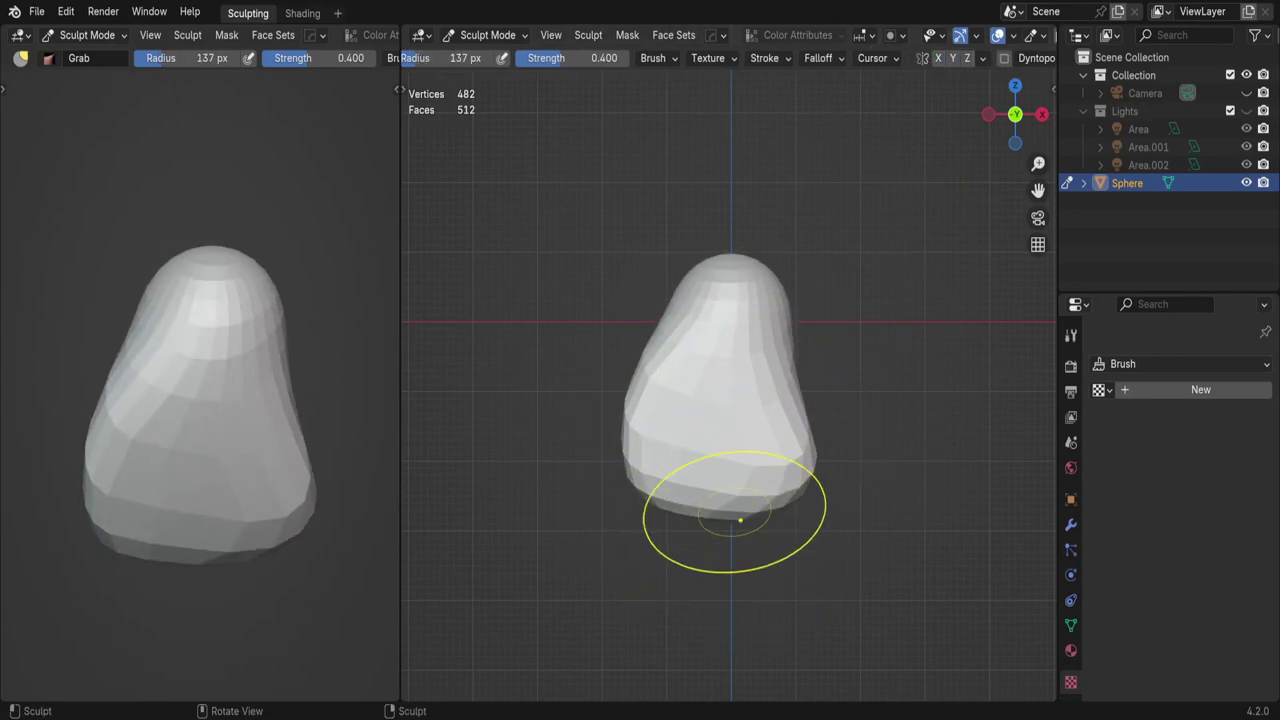
middle_click_drag(660, 453, 802, 453)
mouse_move(649, 498)
middle_mouse_down()
mouse_move(714, 457)
mouse_move(686, 557)
mouse_move(757, 486)
middle_mouse_up()
key("ctrl+r")
Step: Pull the top of the body up into a head and neck with a larger brush
mouse_move(815, 425)
middle_mouse_down()
mouse_move(600, 443)
mouse_move(787, 268)
mouse_move(770, 320)
middle_mouse_up()
key("f")
left_click(600, 443)
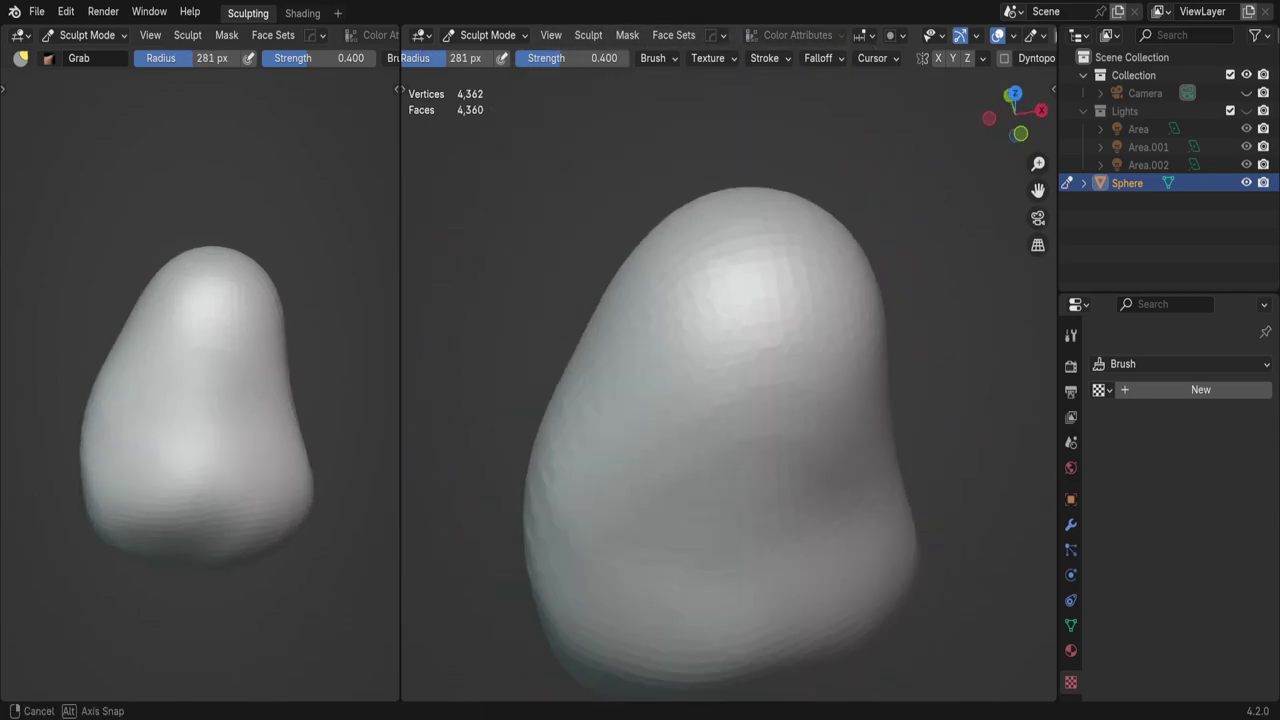
left_click_drag(770, 300, 766, 245)
scroll(766, 245, "up", 2)
middle_click_drag(766, 245, 700, 250, "shift")
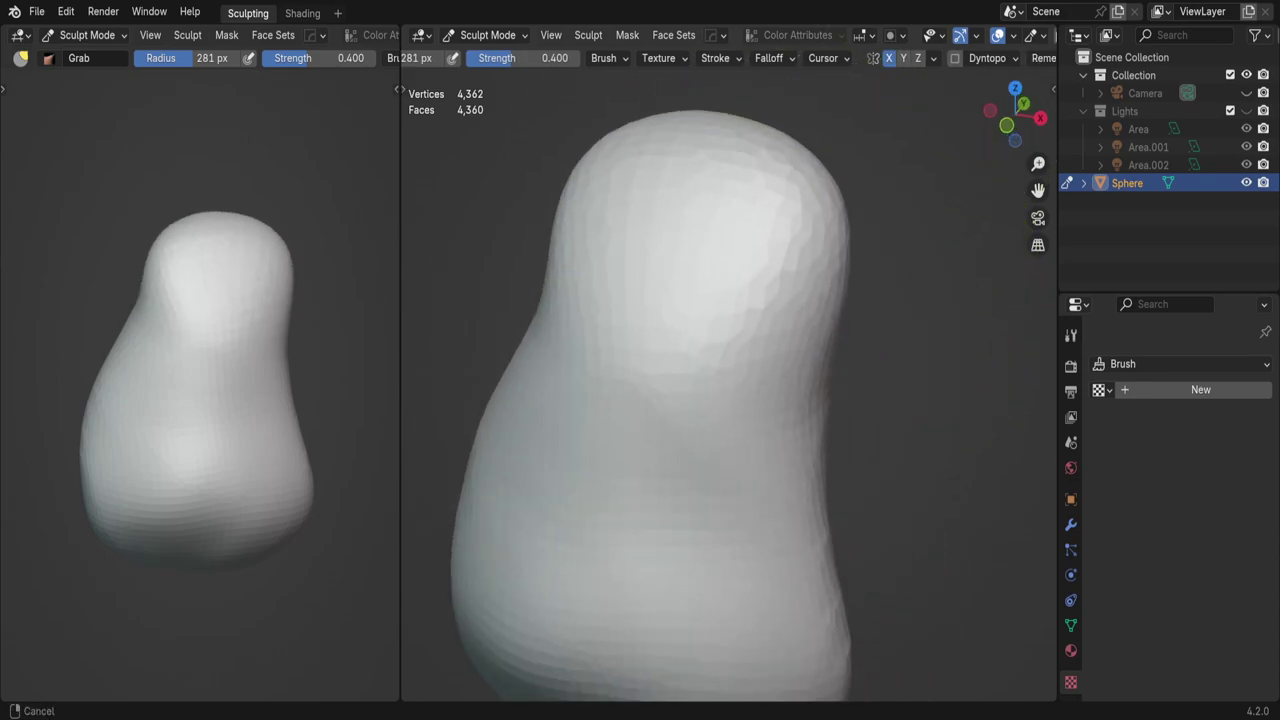
Step: Reshape the head with a 346 px Grab brush
key("f")
left_click(828, 261)
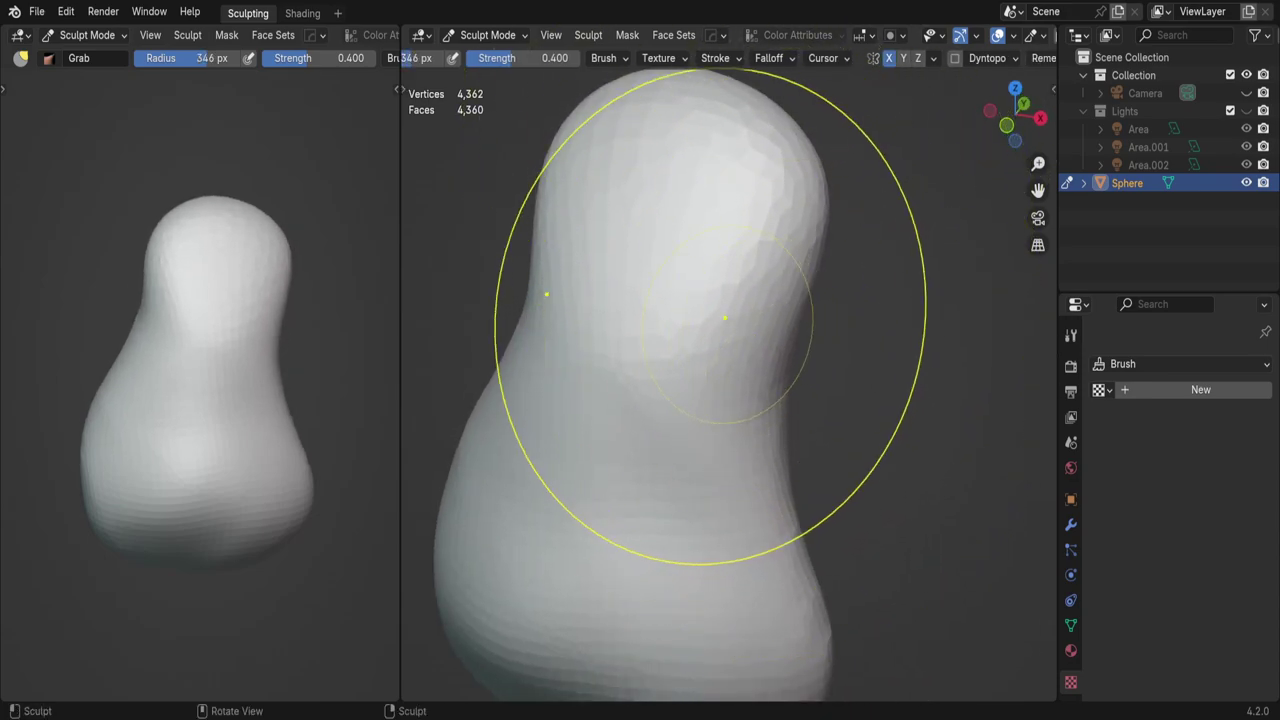
left_click_drag(714, 300, 740, 240)
middle_click_drag(740, 240, 606, 254)
scroll(643, 300, "down", 4)
middle_click_drag(643, 300, 655, 285)
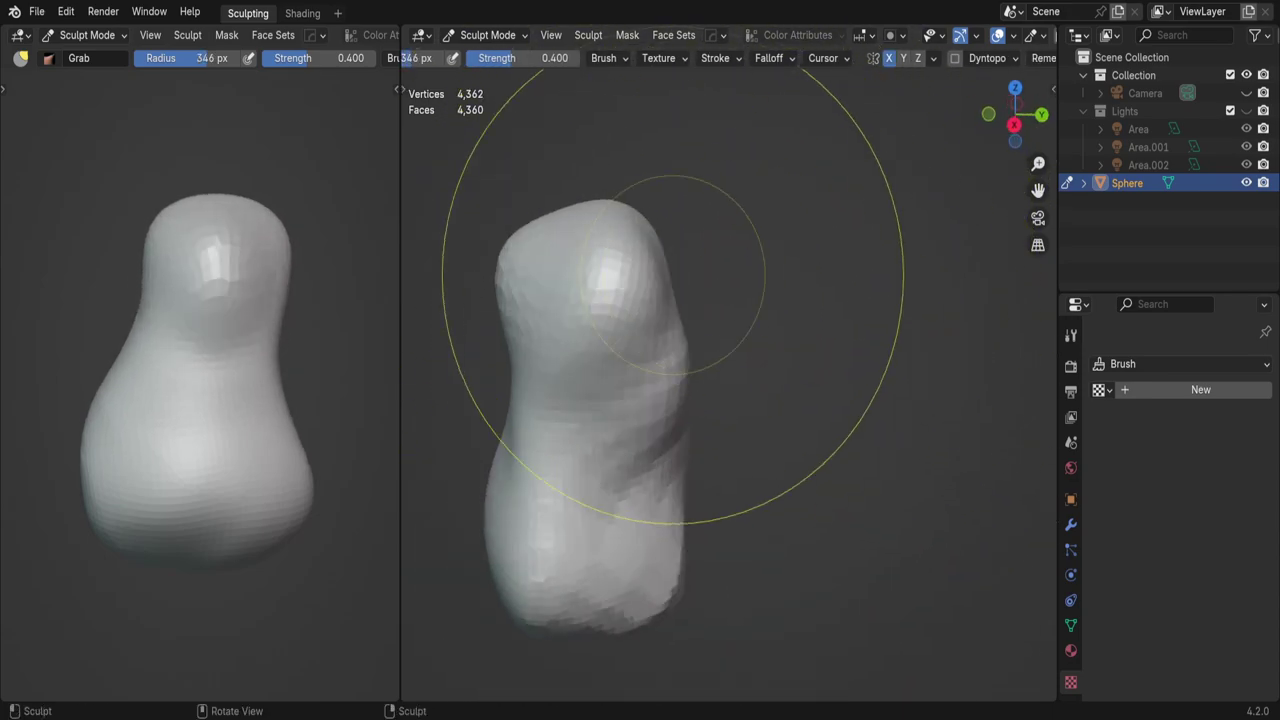
Step: Shrink the Grab brush to 225 px and inspect the head up close
key("f")
left_click(700, 243)
mouse_move(700, 243)
middle_mouse_down()
mouse_move(760, 300)
mouse_move(686, 357)
middle_mouse_up()
scroll(686, 357, "up", 2)
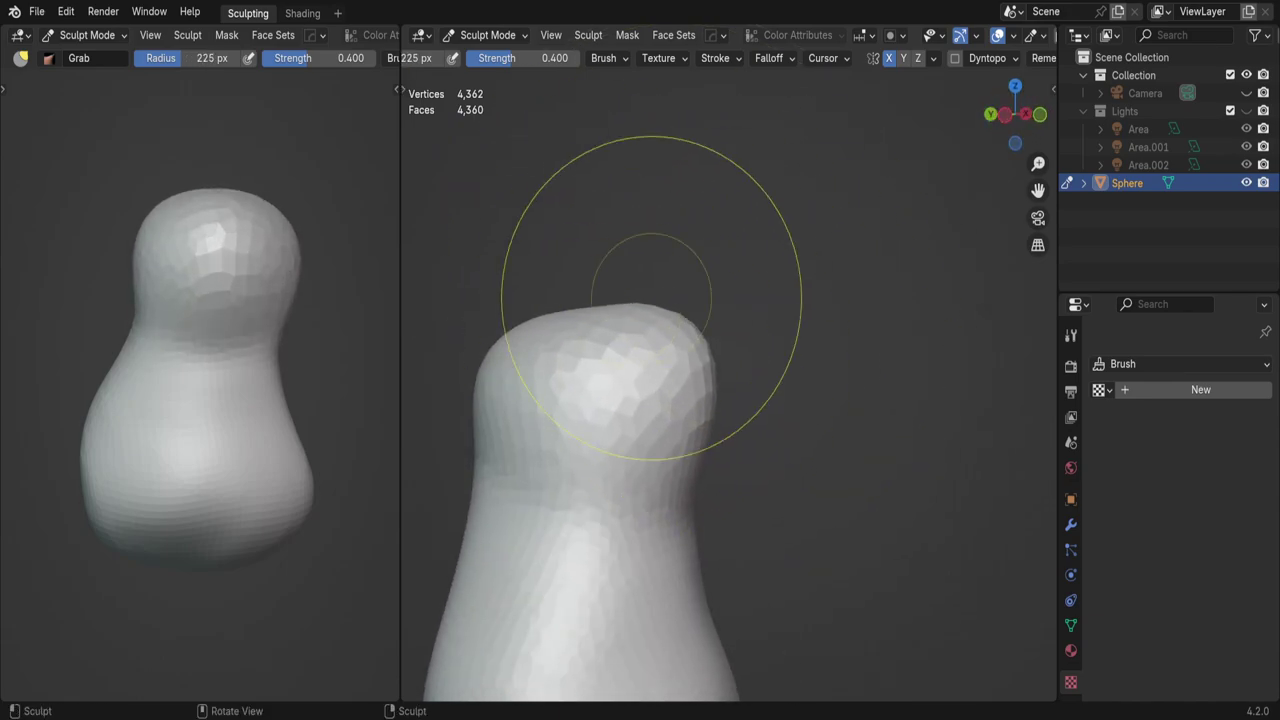
middle_click_drag(623, 286, 660, 300)
middle_click_drag(730, 385, 790, 385)
Step: Remesh finer with a small brush and start pulling two mirrored ear tufts
scroll(730, 385, "down", 4)
middle_click_drag(887, 303, 743, 500)
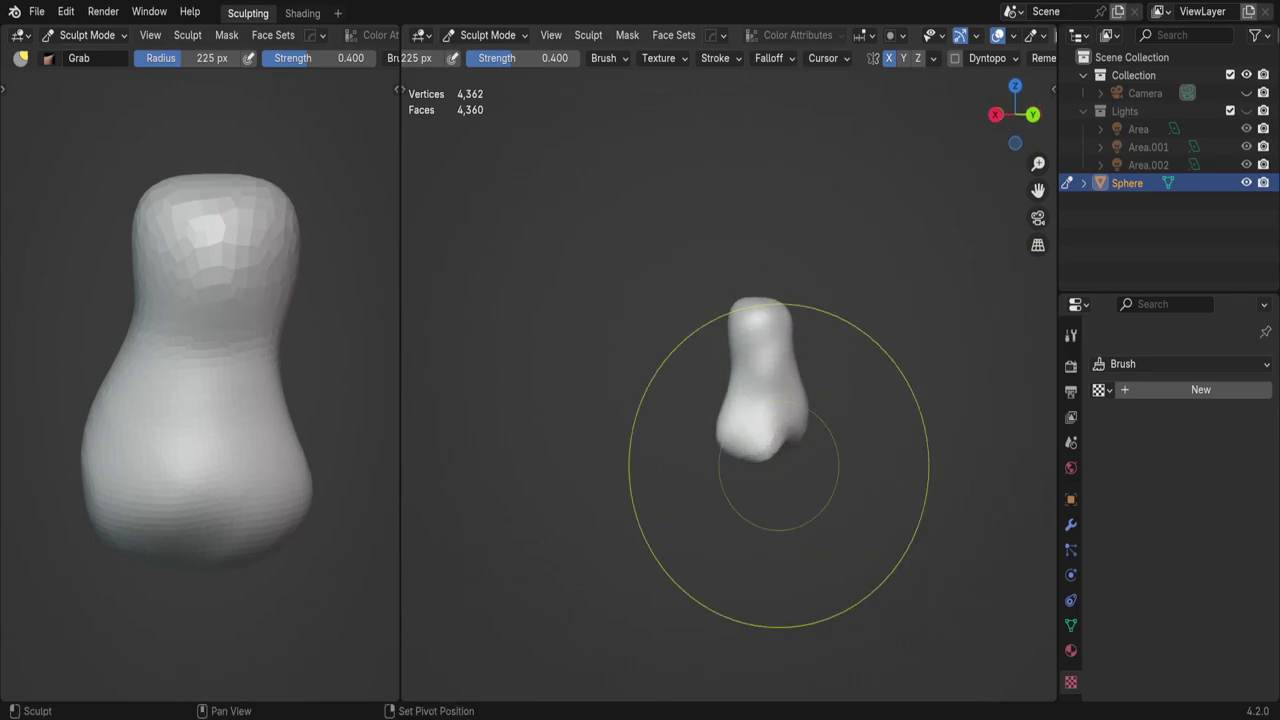
scroll(728, 457, "up", 2)
mouse_move(728, 457)
middle_mouse_down()
mouse_move(771, 251)
mouse_move(802, 302)
middle_mouse_up()
key("ctrl+r")
left_click_drag(778, 300, 835, 285)
Step: Build brow ridges across the face with Clay Strips and undo the stray mouth dent
mouse_move(760, 291)
middle_mouse_down()
mouse_move(843, 386)
mouse_move(735, 393)
middle_mouse_up()
scroll(843, 386, "up", 2)
key("c")
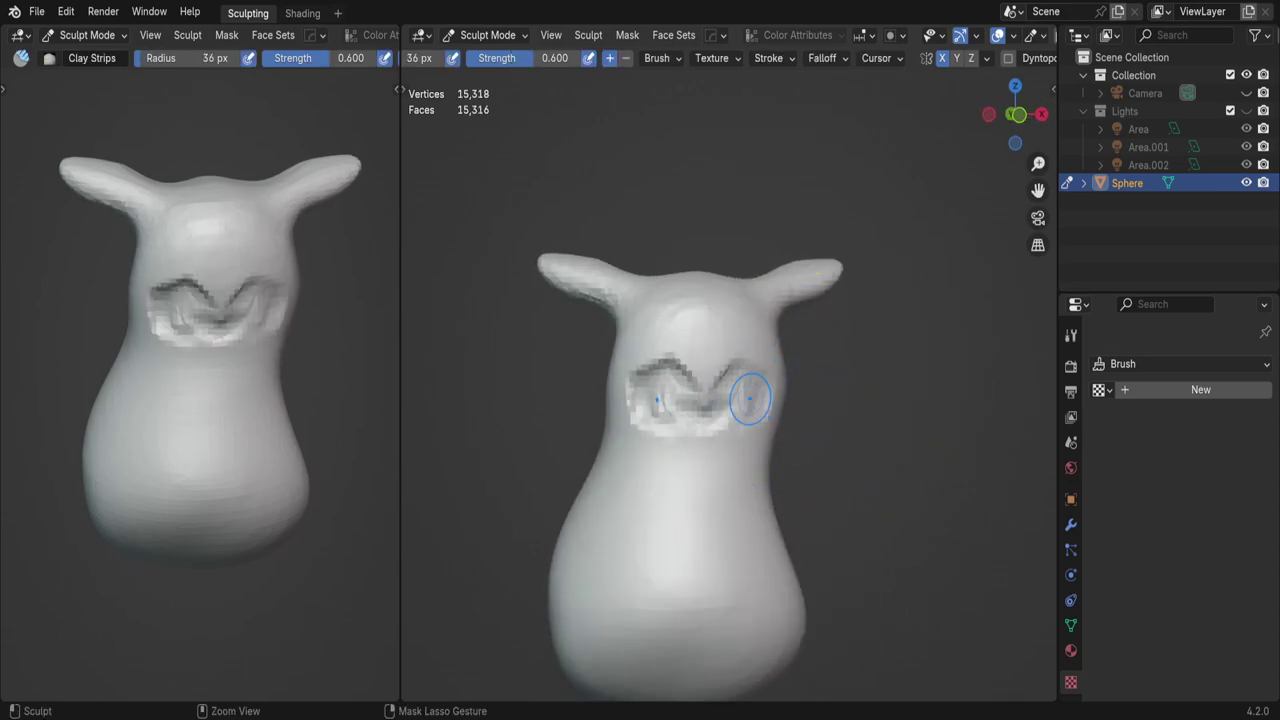
key("ctrl+z")
middle_click_drag(806, 328, 760, 323)
Step: Undo further face strokes, then pull the beak out from the face with Grab
key("q")
key("Escape")
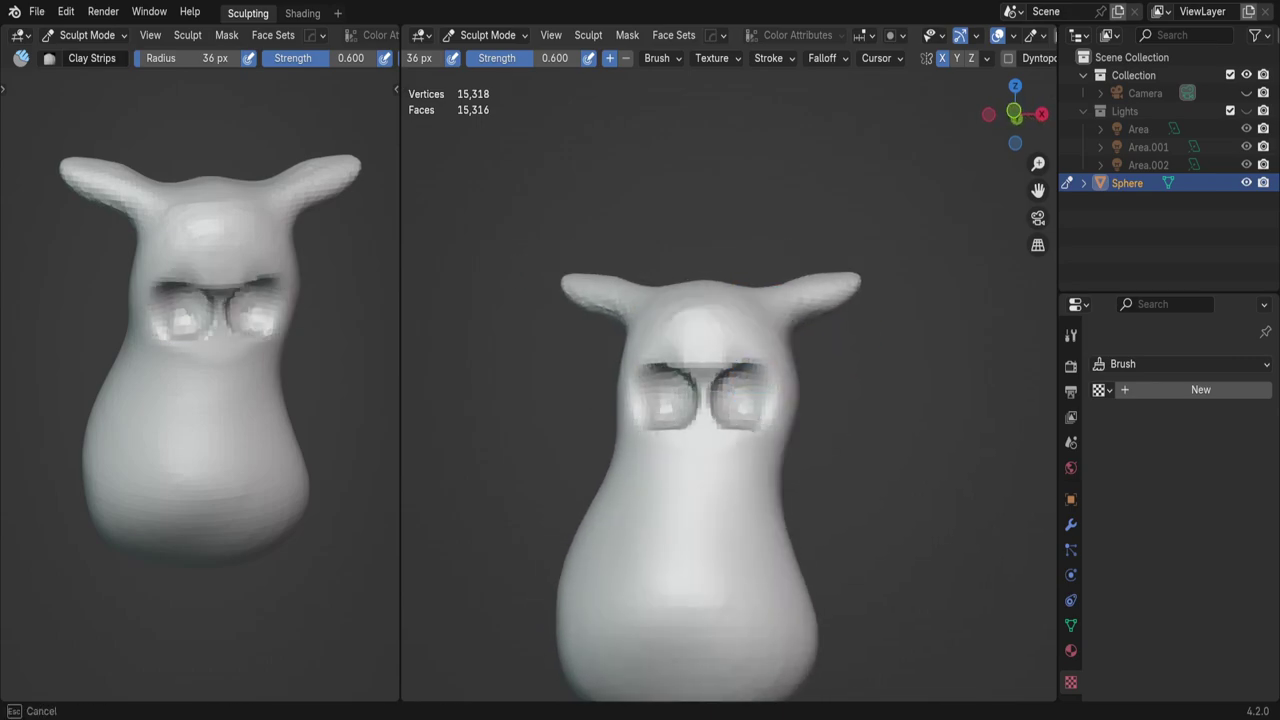
key("ctrl+z")
key("q")
key("Escape")
key("g")
middle_click_drag(680, 450, 826, 443)
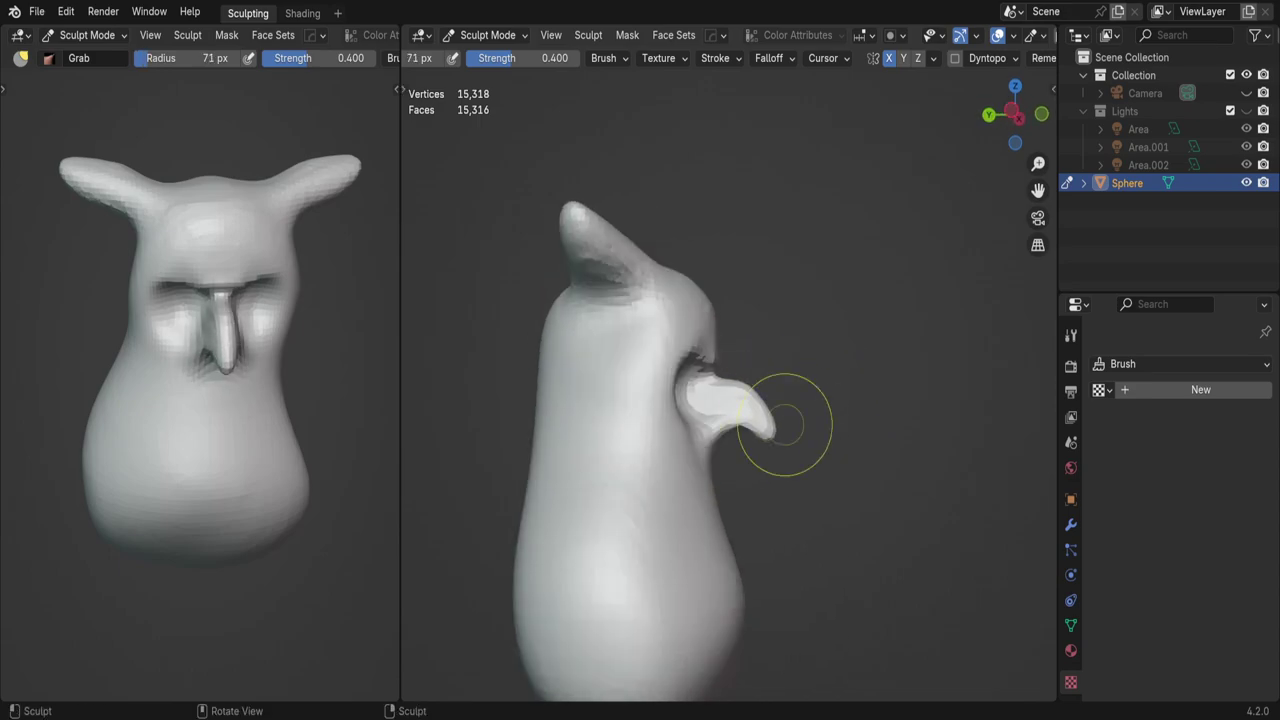
Step: Add a Clay Strips streak along the side of the face
key("p")
mouse_move(771, 449)
middle_mouse_down()
mouse_move(826, 414)
mouse_move(766, 306)
mouse_move(793, 415)
mouse_move(820, 380)
middle_mouse_up()
key("q")
left_click(766, 306)
left_click_drag(890, 320, 905, 430)
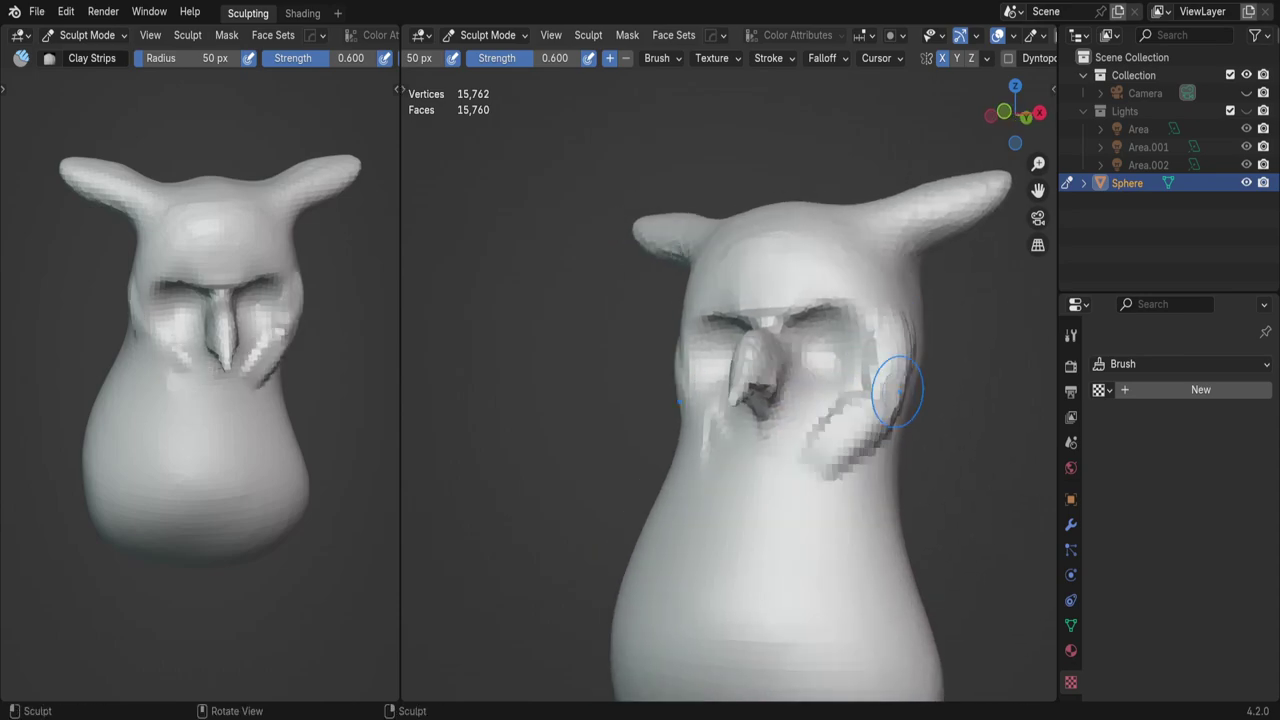
mouse_move(905, 430)
middle_mouse_down()
mouse_move(863, 428)
mouse_move(791, 280)
middle_mouse_up()
Step: Enlarge the Grab brush to 228 px and view the head from the side
key("q")
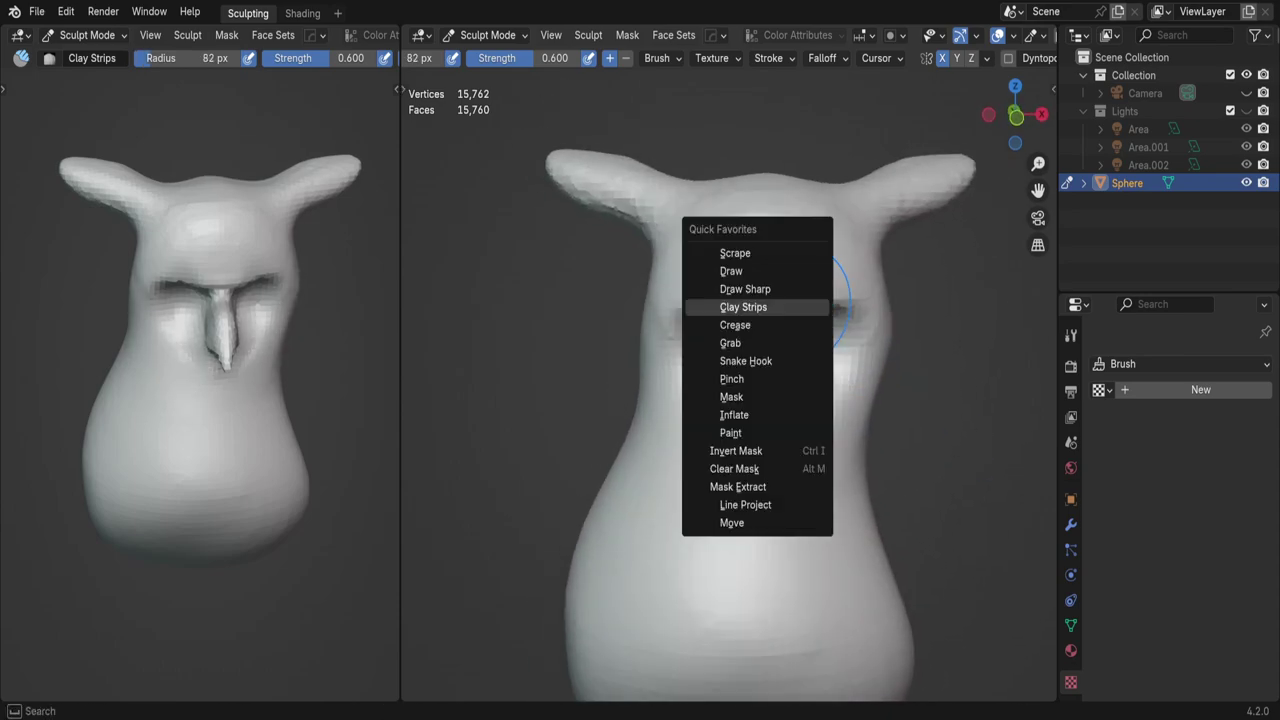
left_click(733, 340)
key("f")
left_click(743, 157)
mouse_move(743, 157)
middle_mouse_down()
mouse_move(677, 243)
mouse_move(925, 230)
mouse_move(760, 318)
middle_mouse_up()
key("q")
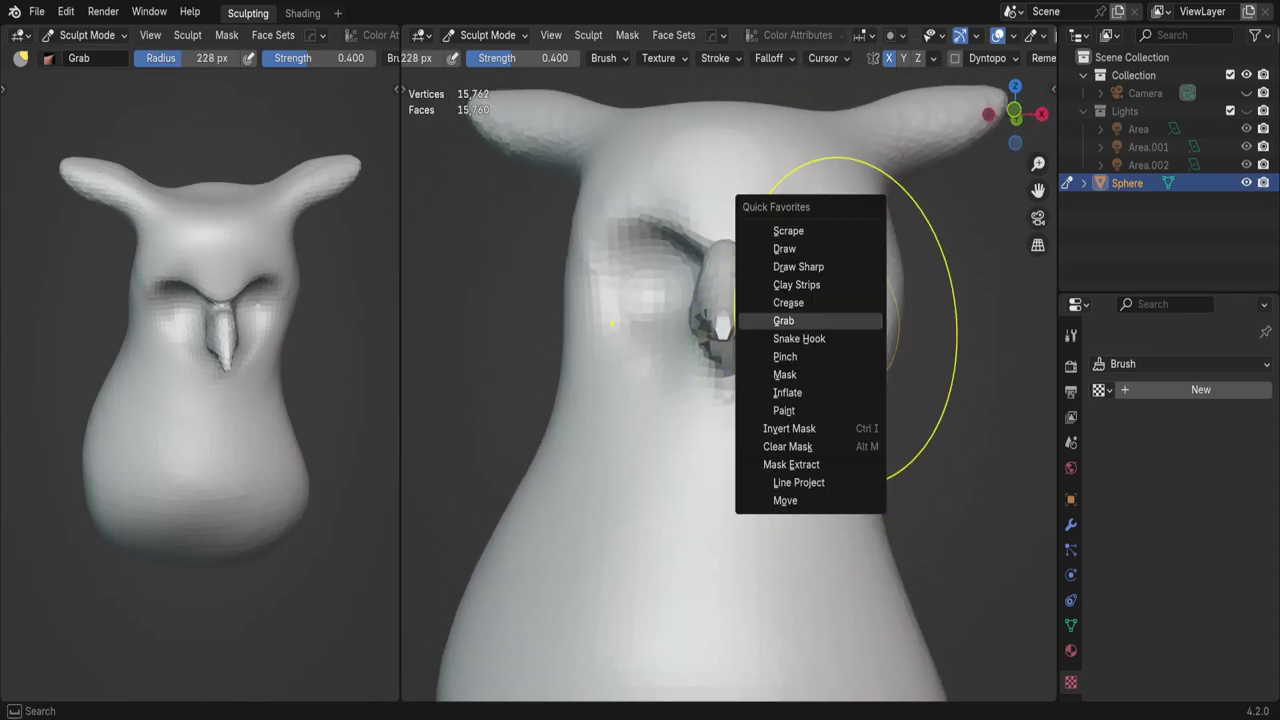
left_click(760, 262)
Step: Voxel remesh to about 98,734 vertices and hook the beak downward with Grab
key("shift+r")
left_click(720, 323)
key("ctrl+r")
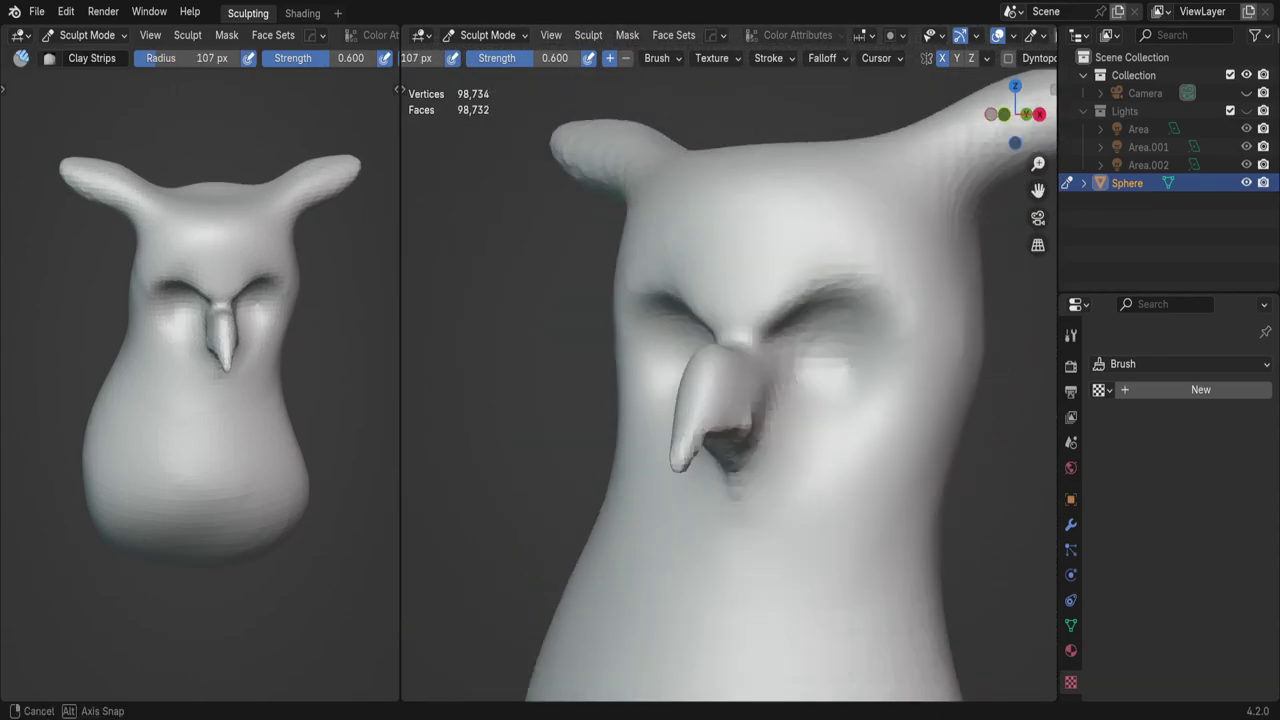
middle_click_drag(820, 400, 714, 414)
key("q")
left_click(700, 485)
left_click_drag(665, 345, 735, 425)
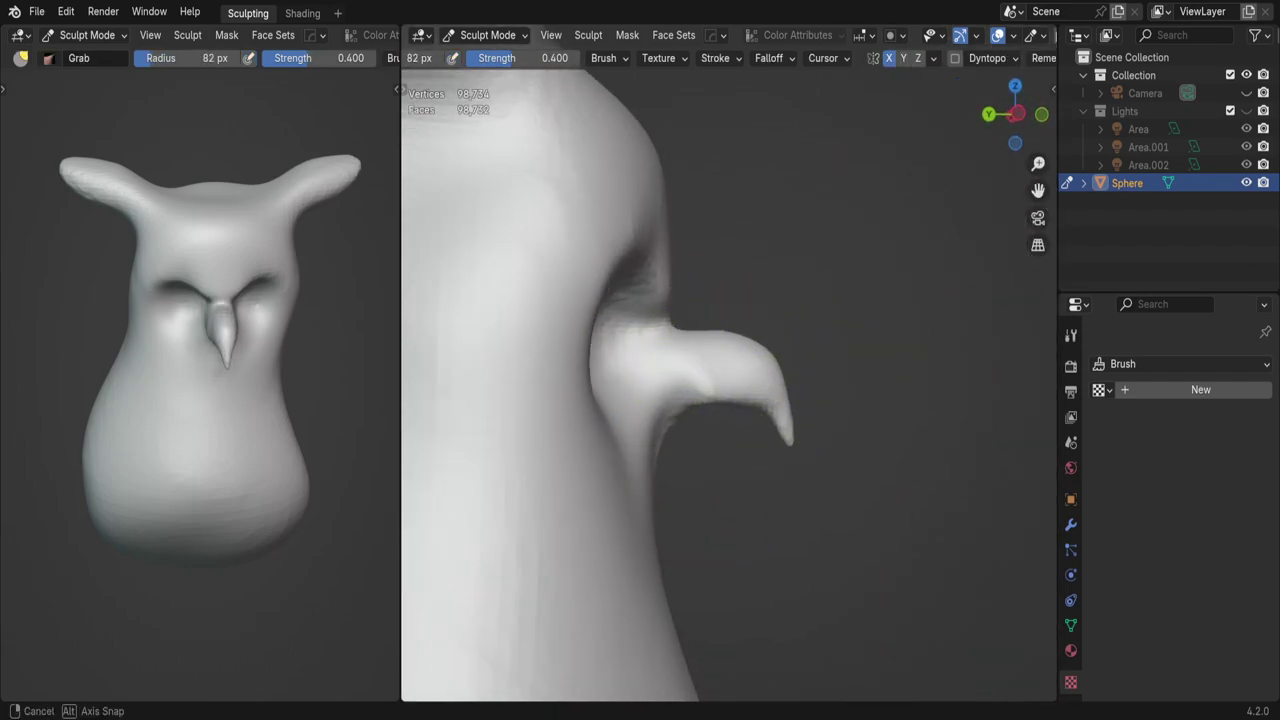
Step: Pinch the face from the front and save the owl file
middle_click_drag(700, 400, 771, 414)
key("q")
left_click(760, 400)
key("ctrl+s")
Step: Add clay strips around the eyes, undo a jagged stroke, and grab with a 157 px brush
mouse_move(786, 354)
middle_mouse_down()
mouse_move(886, 251)
mouse_move(780, 343)
middle_mouse_up()
key("q")
left_click(780, 343)
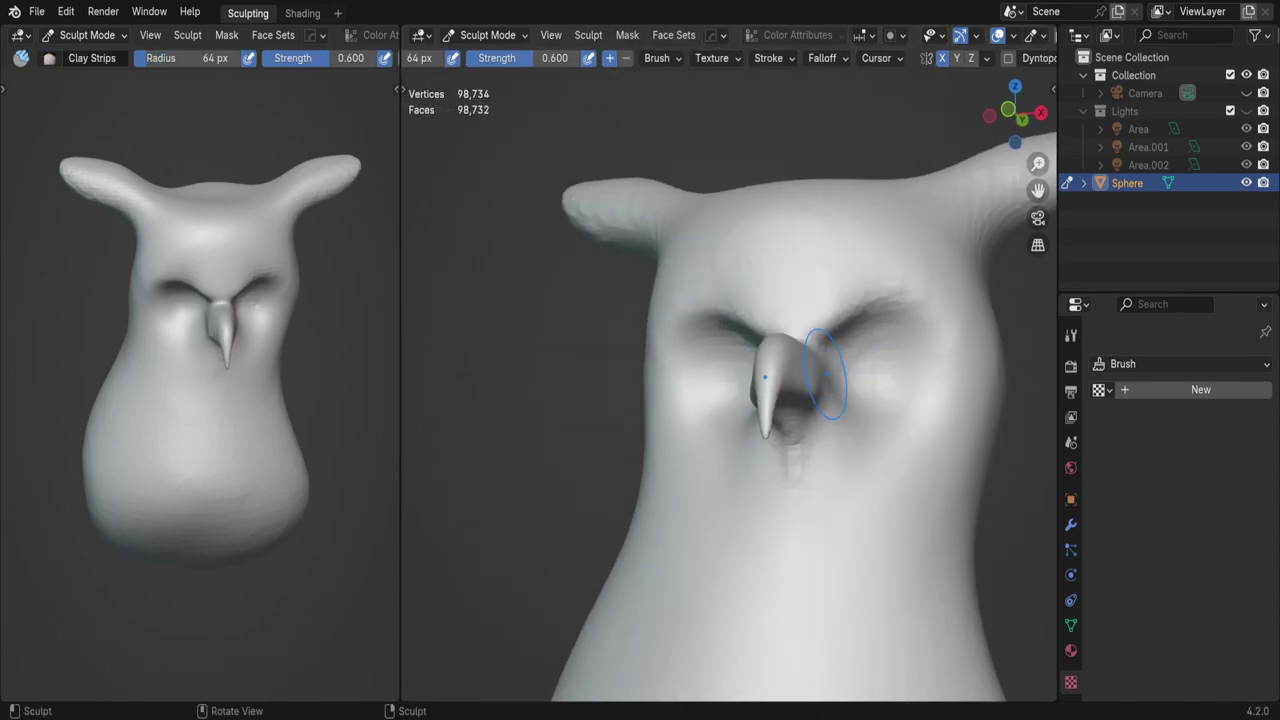
key("ctrl+z")
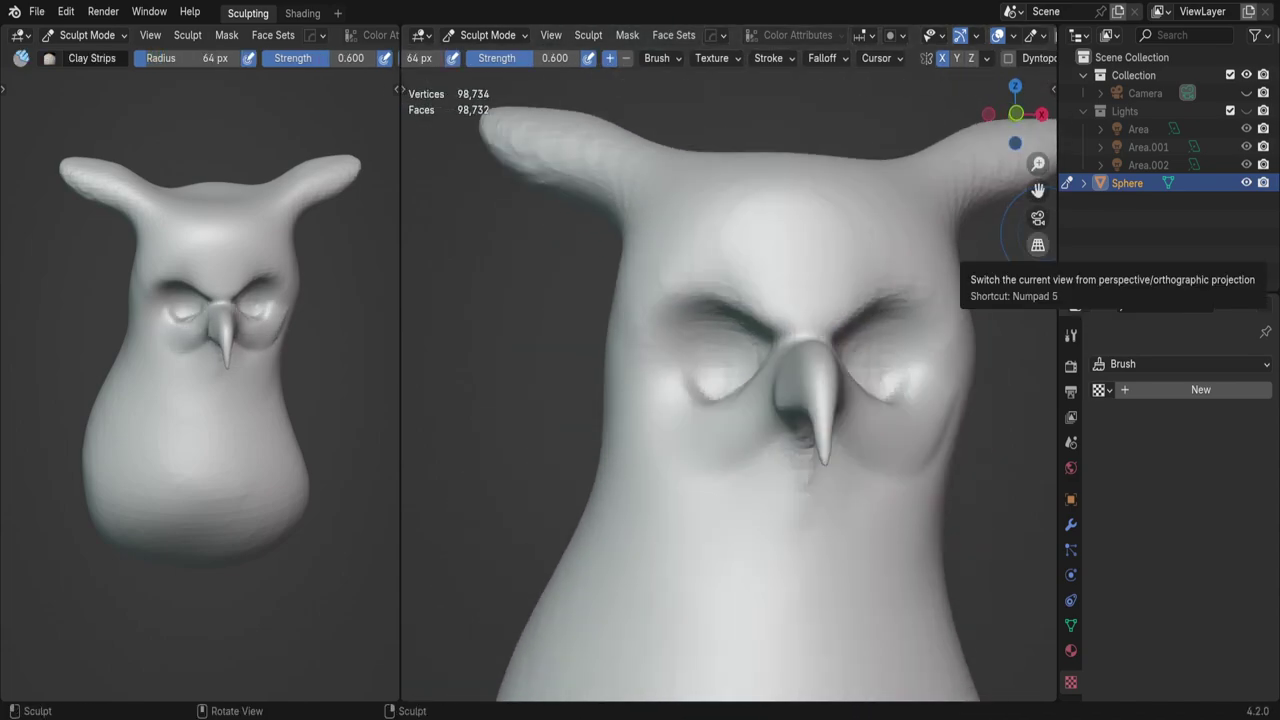
key("g")
middle_click_drag(915, 284, 875, 280)
key("f")
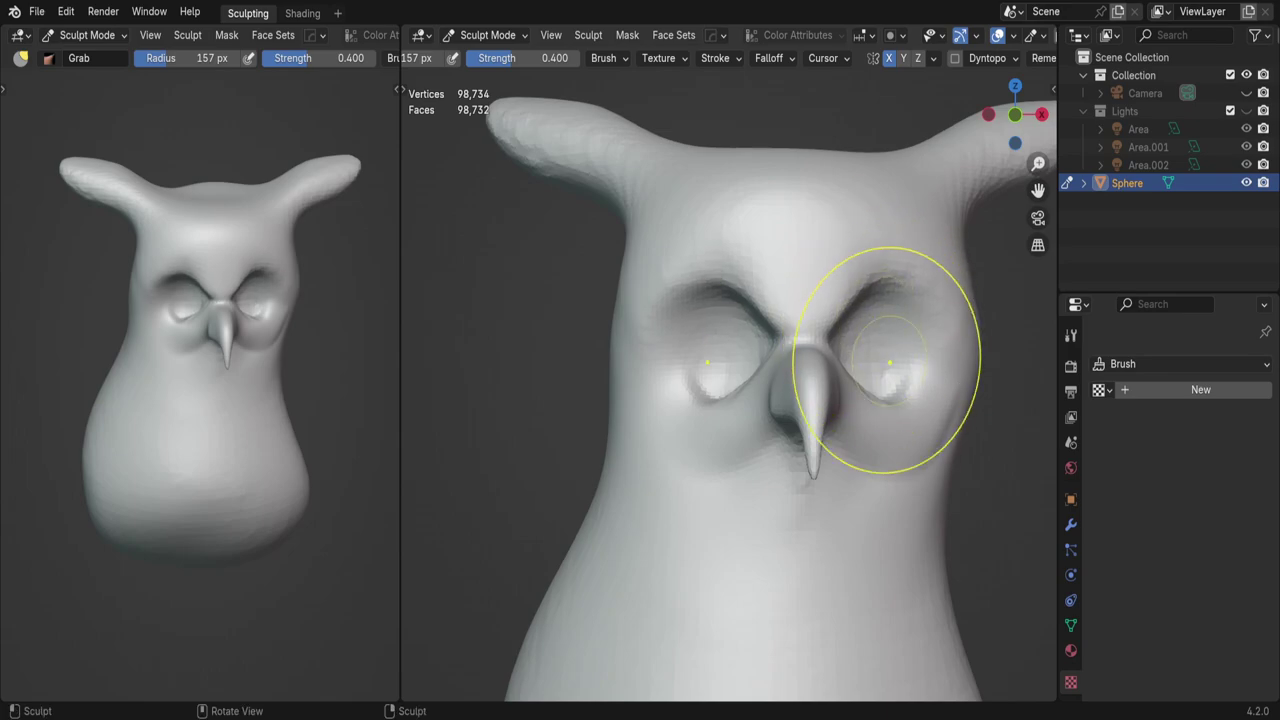
mouse_move(889, 362)
middle_mouse_down()
mouse_move(837, 343)
mouse_move(875, 378)
mouse_move(984, 302)
middle_mouse_up()
Step: Sharpen the brows with Draw Sharp and Clay Strips, then shape the eye mounds with Grab
key("q")
left_click(875, 360)
key("q")
left_click(909, 398)
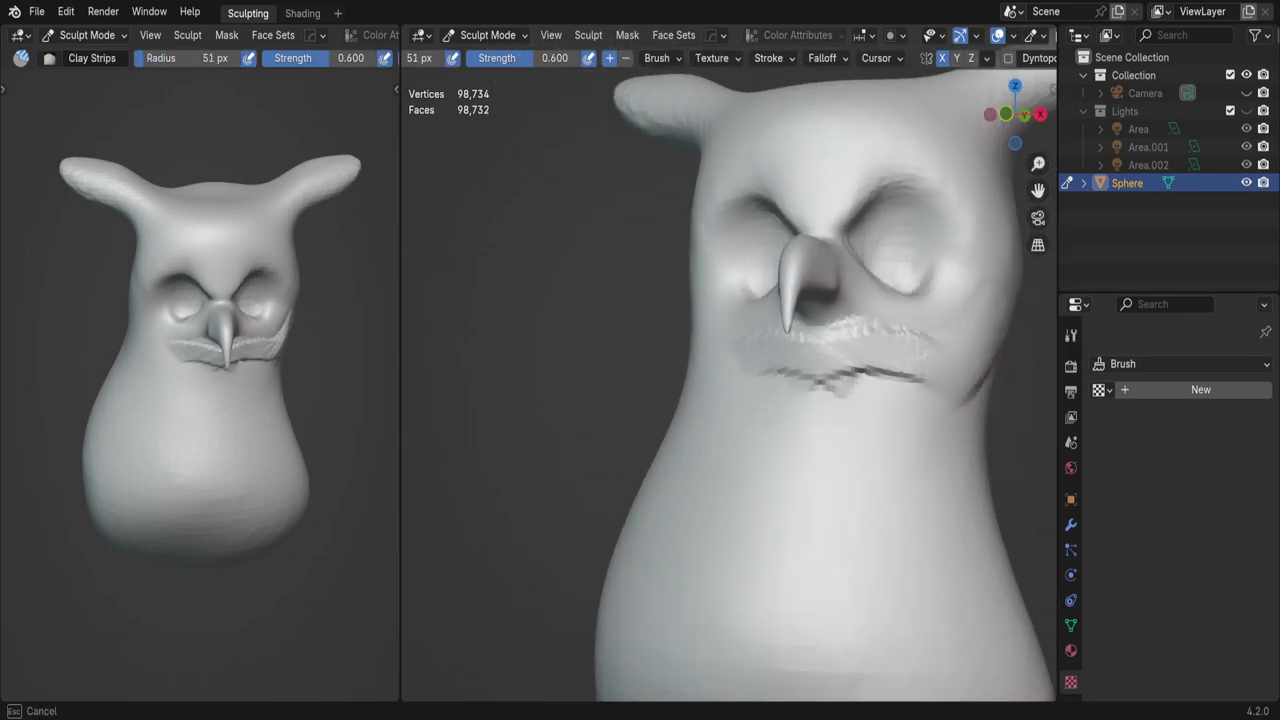
mouse_move(913, 354)
middle_mouse_down()
mouse_move(920, 277)
mouse_move(814, 331)
middle_mouse_up()
key("q")
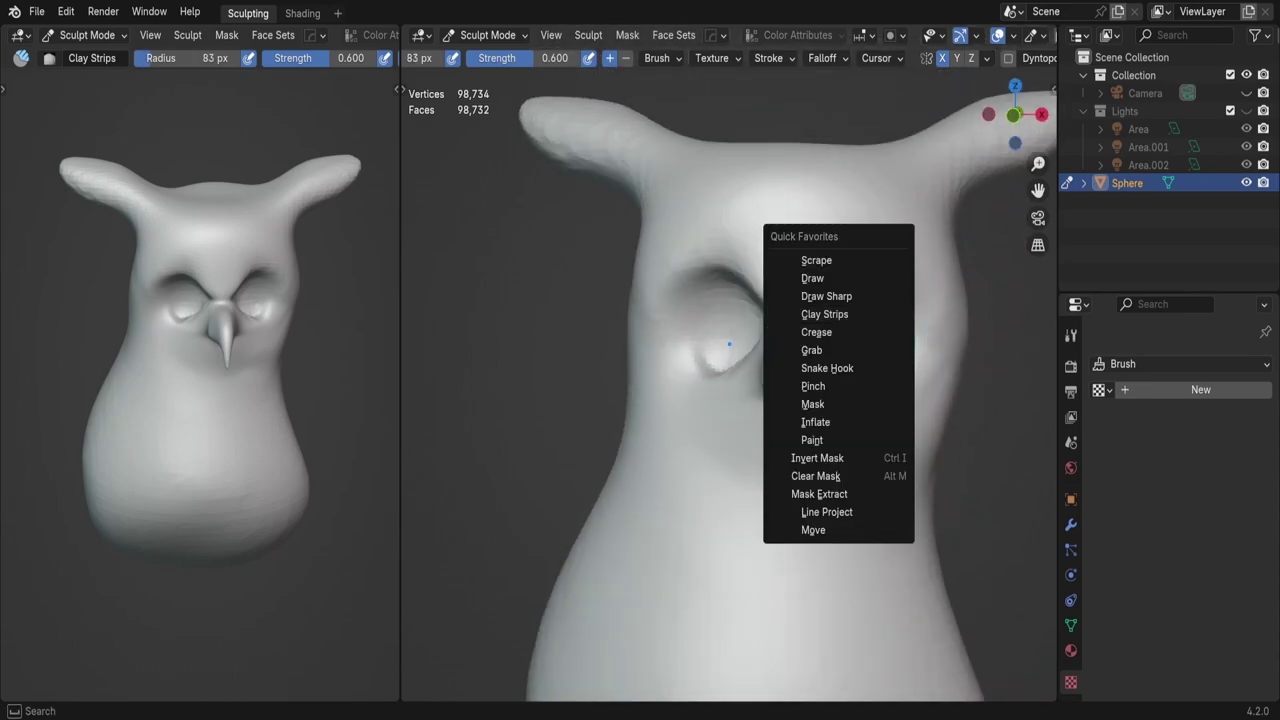
left_click(814, 331)
left_click(488, 35)
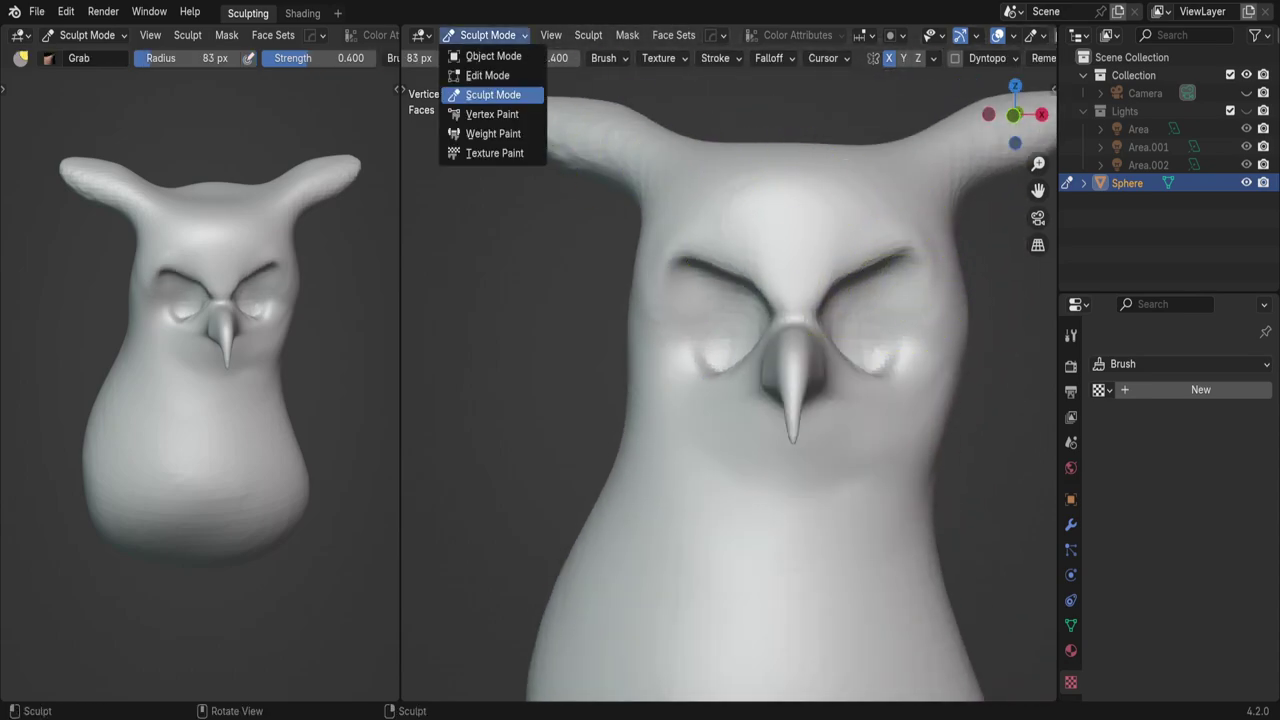
Step: In Object Mode, add a UV sphere, shrink it and move it along Y into the eye socket
left_click(470, 57)
key("shift+a")
key("s")
key("Return")
key("g")
key("y")
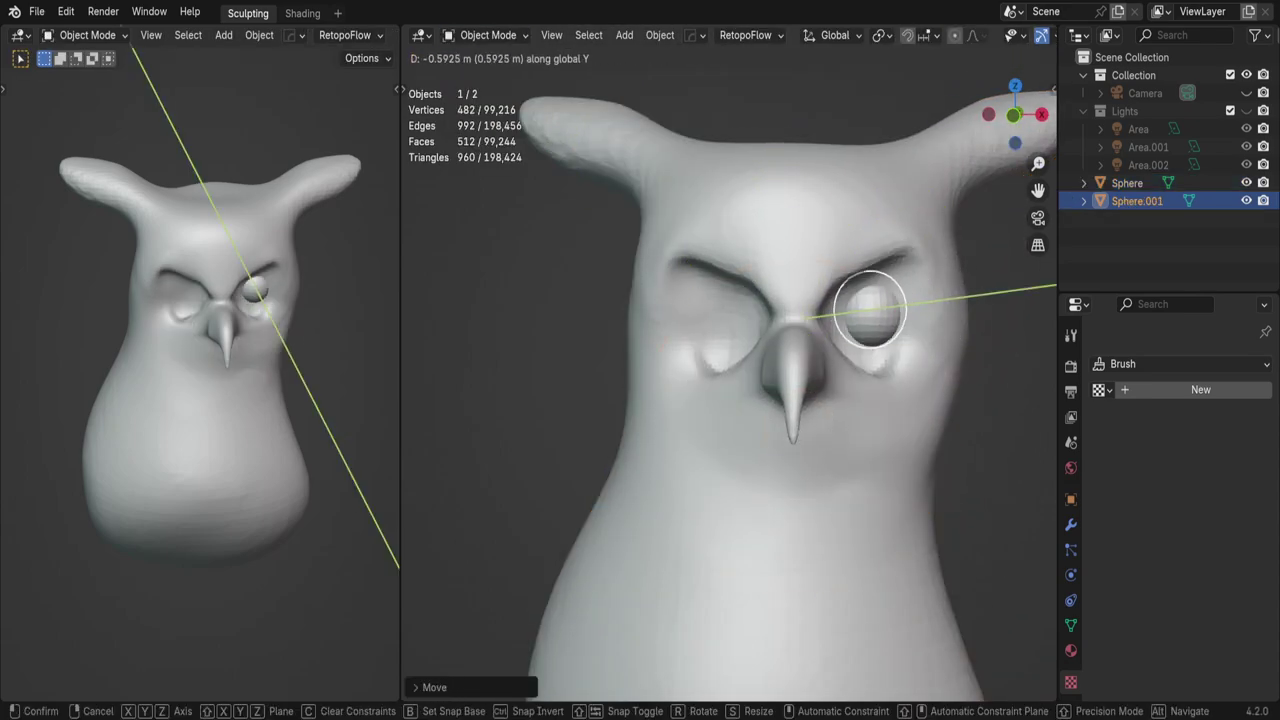
key("Return")
Step: Give the eye sphere a Mirror modifier with Sphere as the mirror object
left_click(1070, 524)
left_click(1187, 364)
left_click(886, 254)
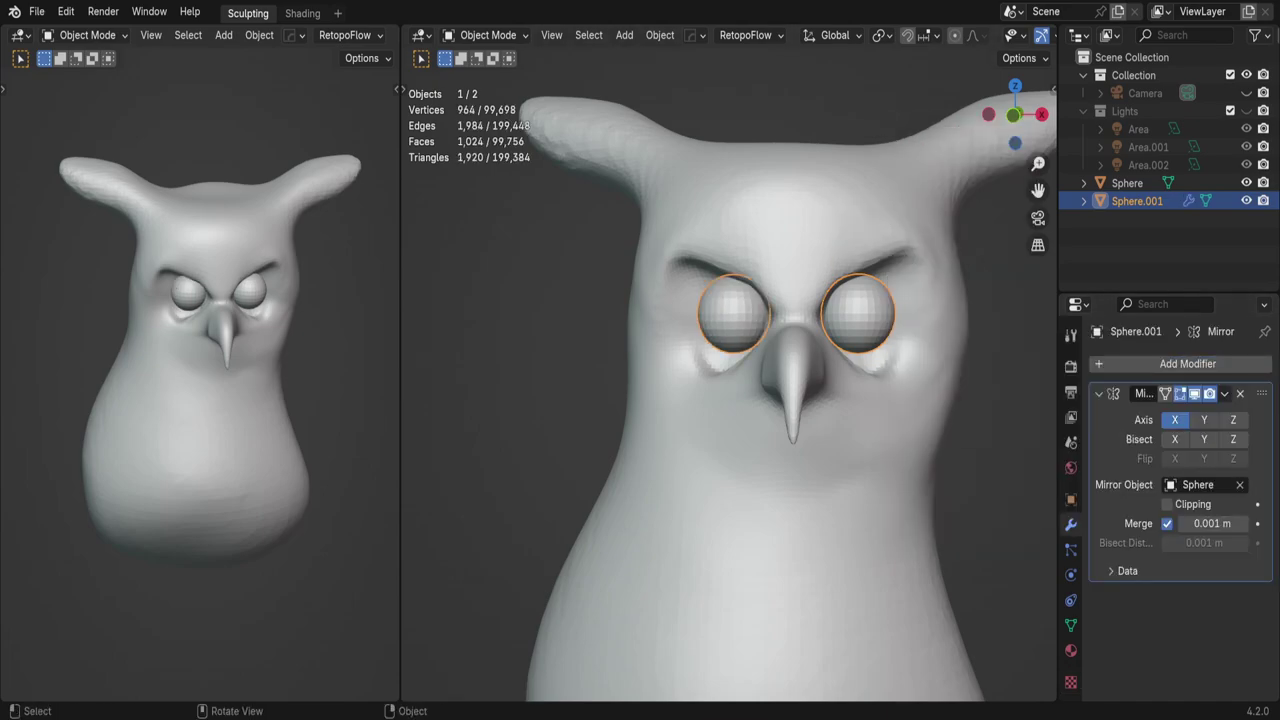
middle_click_drag(800, 400, 700, 400)
key("g")
key("y")
key("Escape")
Step: Select the body Sphere and return to Sculpt Mode
left_click(1127, 183)
left_click(488, 35)
left_click(480, 95)
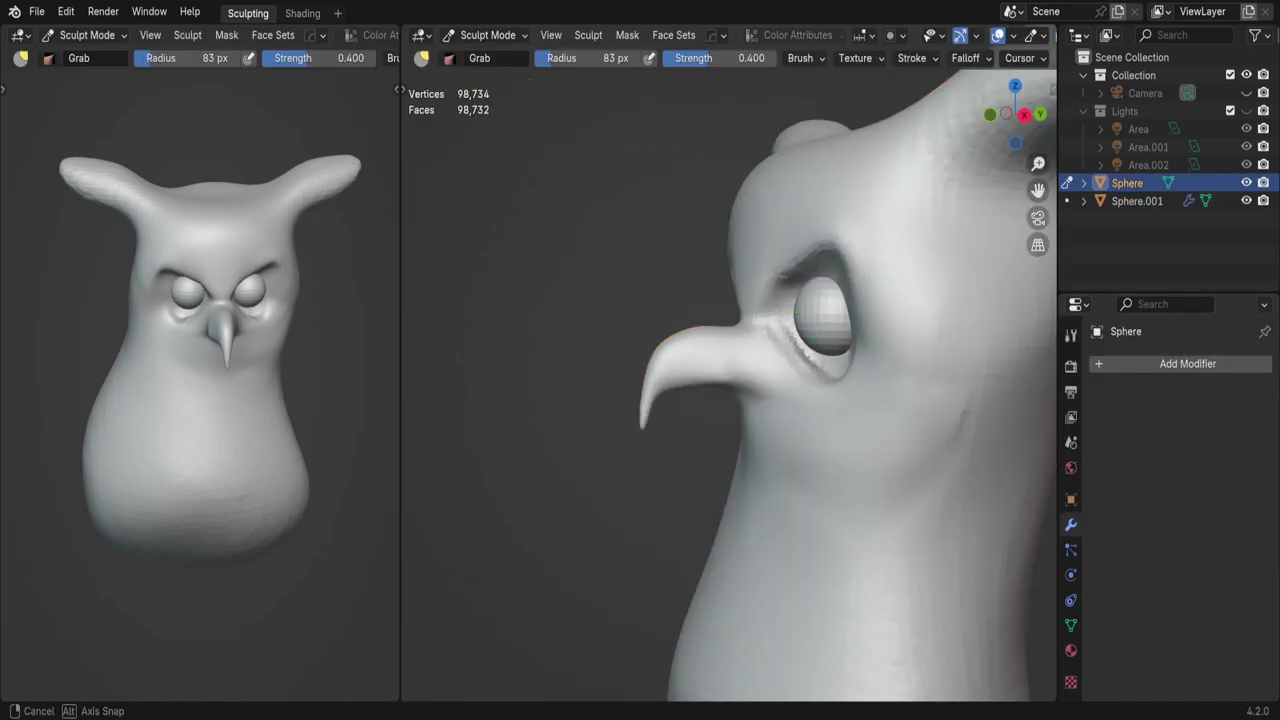
mouse_move(650, 150)
middle_mouse_down()
mouse_move(732, 201)
mouse_move(663, 151)
middle_mouse_up()
Step: Carve eyelid creases over the eyes with Clay Strips and Draw Sharp
mouse_move(586, 400)
middle_mouse_down()
mouse_move(846, 358)
mouse_move(829, 400)
mouse_move(818, 283)
middle_mouse_up()
key("shift+d")
key("c")
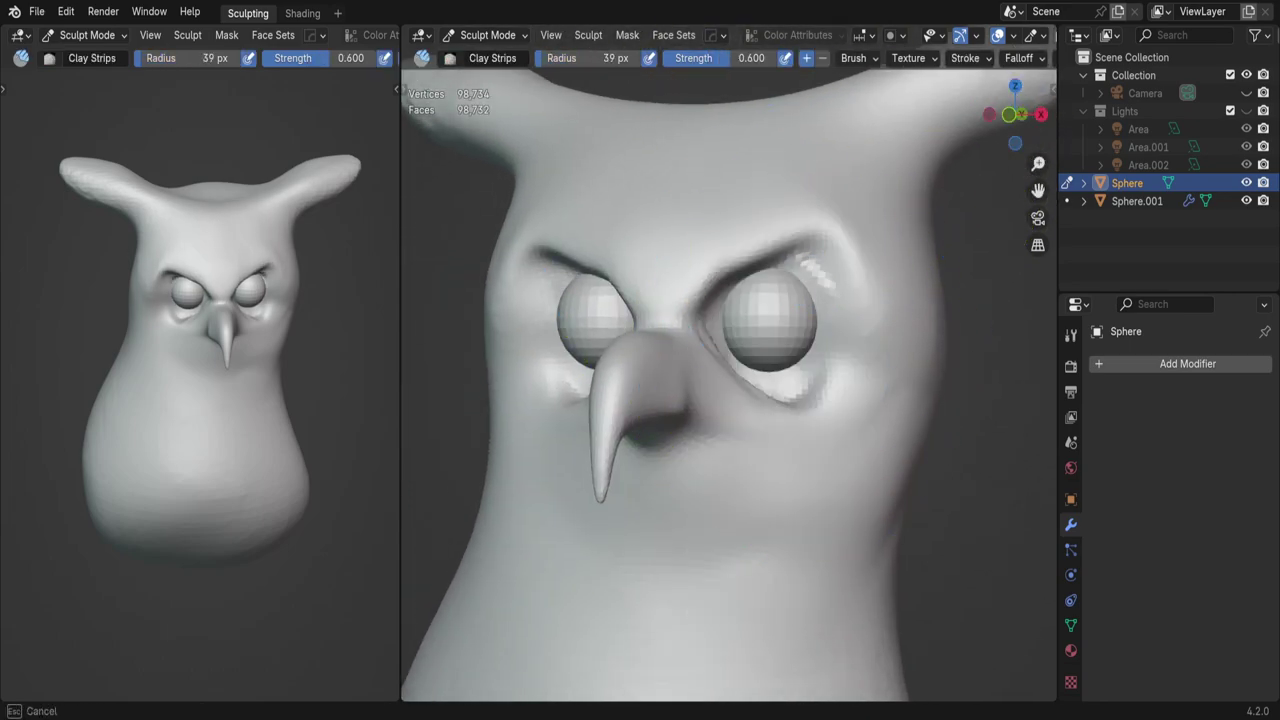
middle_click_drag(818, 300, 777, 381)
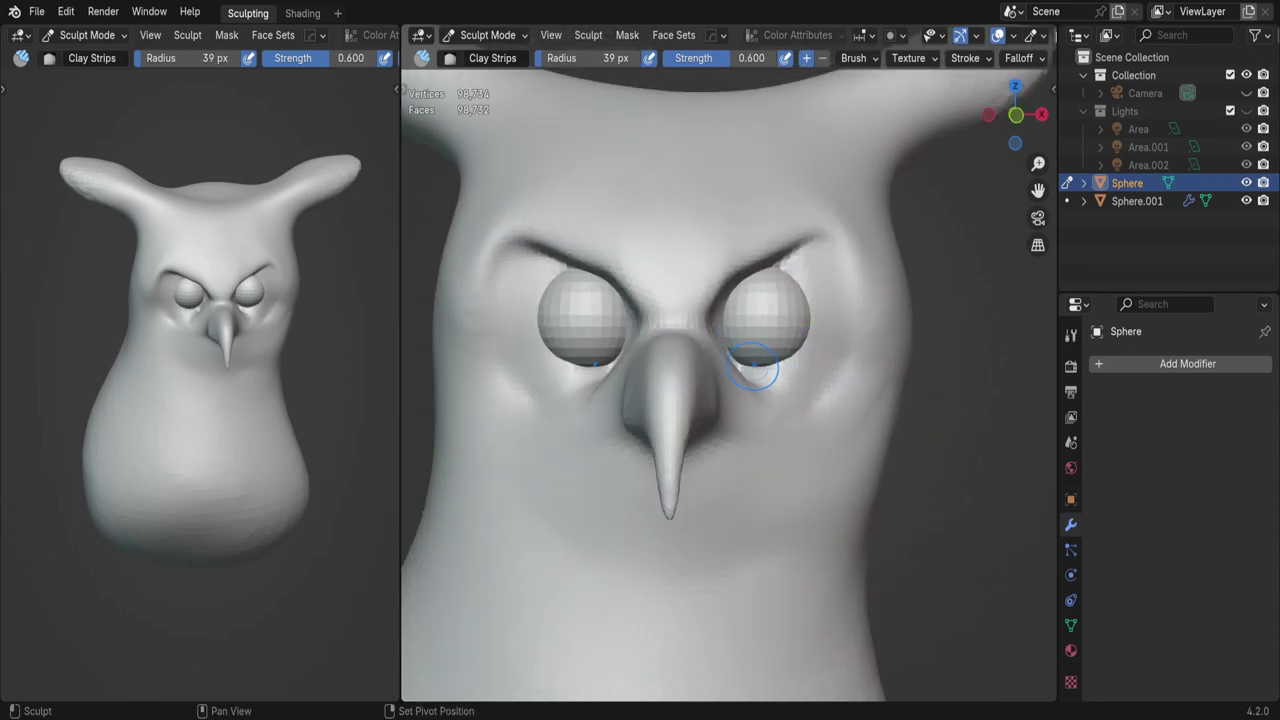
key("q")
left_click(757, 263)
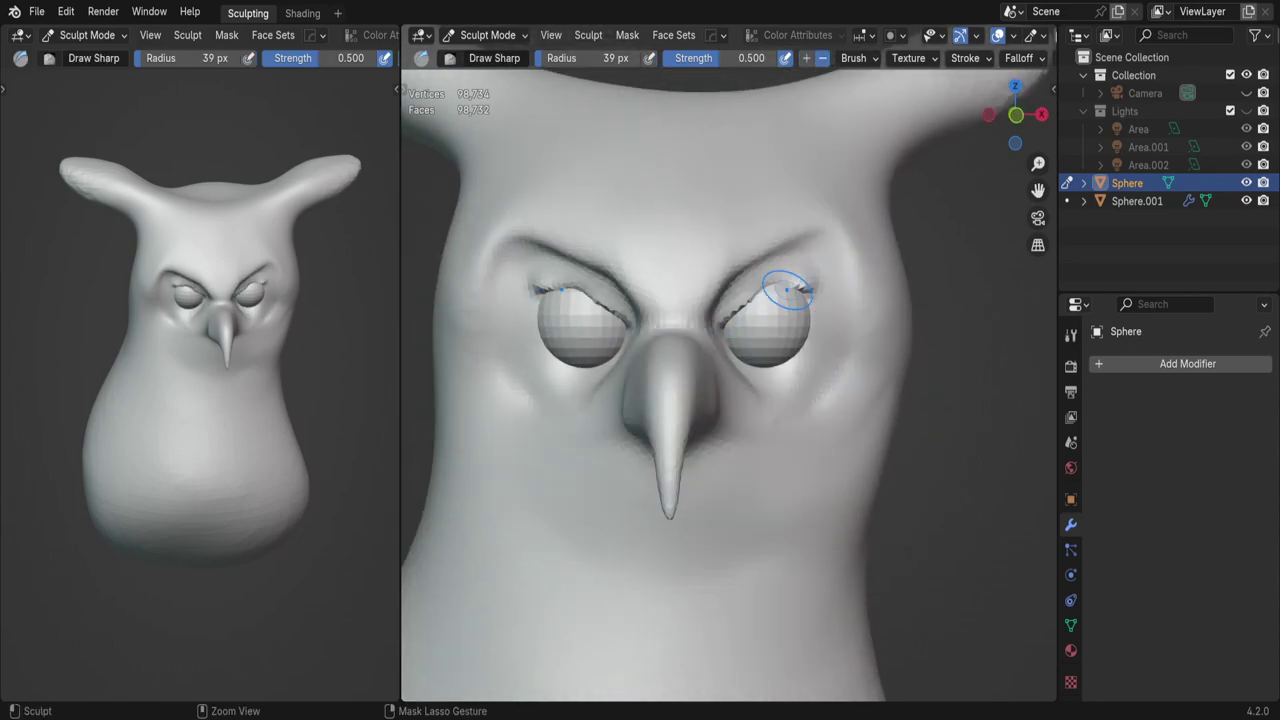
Step: Inflate the eye areas and reshape the face with Grab at 94 px, then 204 px
middle_click_drag(810, 440, 839, 467)
key("i")
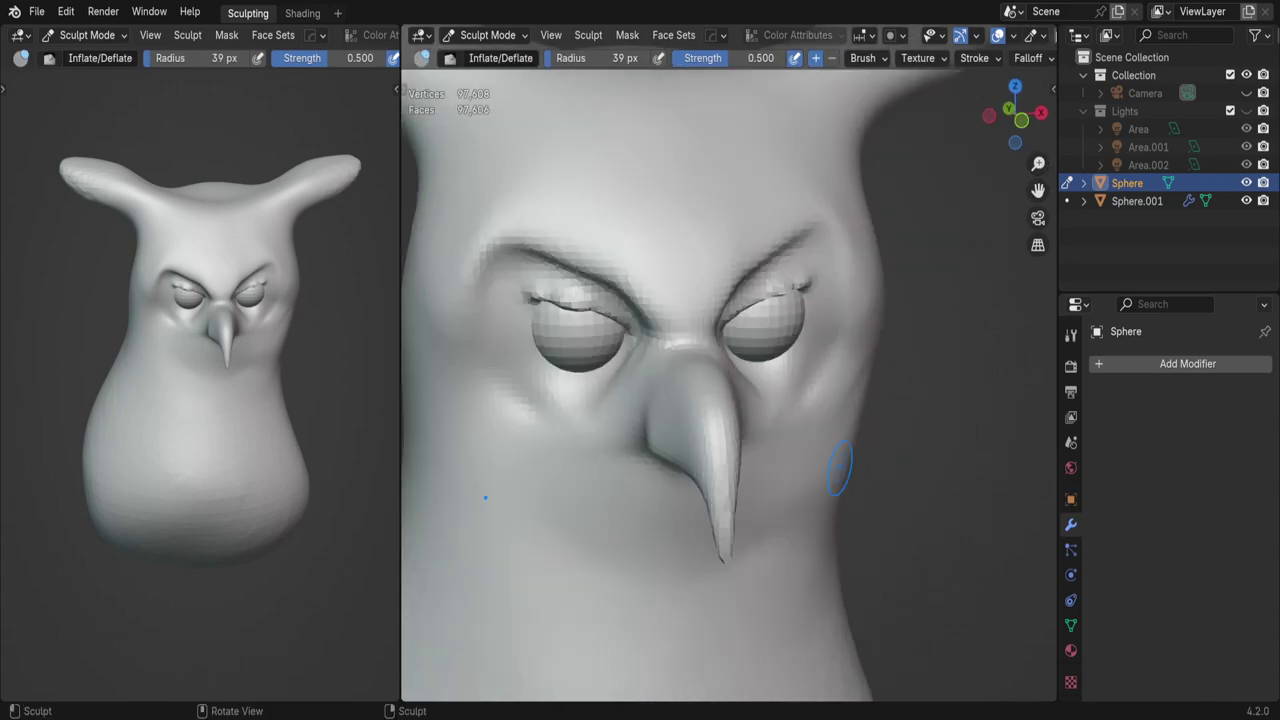
mouse_move(800, 271)
middle_mouse_down()
mouse_move(855, 240)
mouse_move(894, 286)
mouse_move(849, 391)
mouse_move(803, 300)
middle_mouse_up()
key("g")
key("f")
left_click(907, 307)
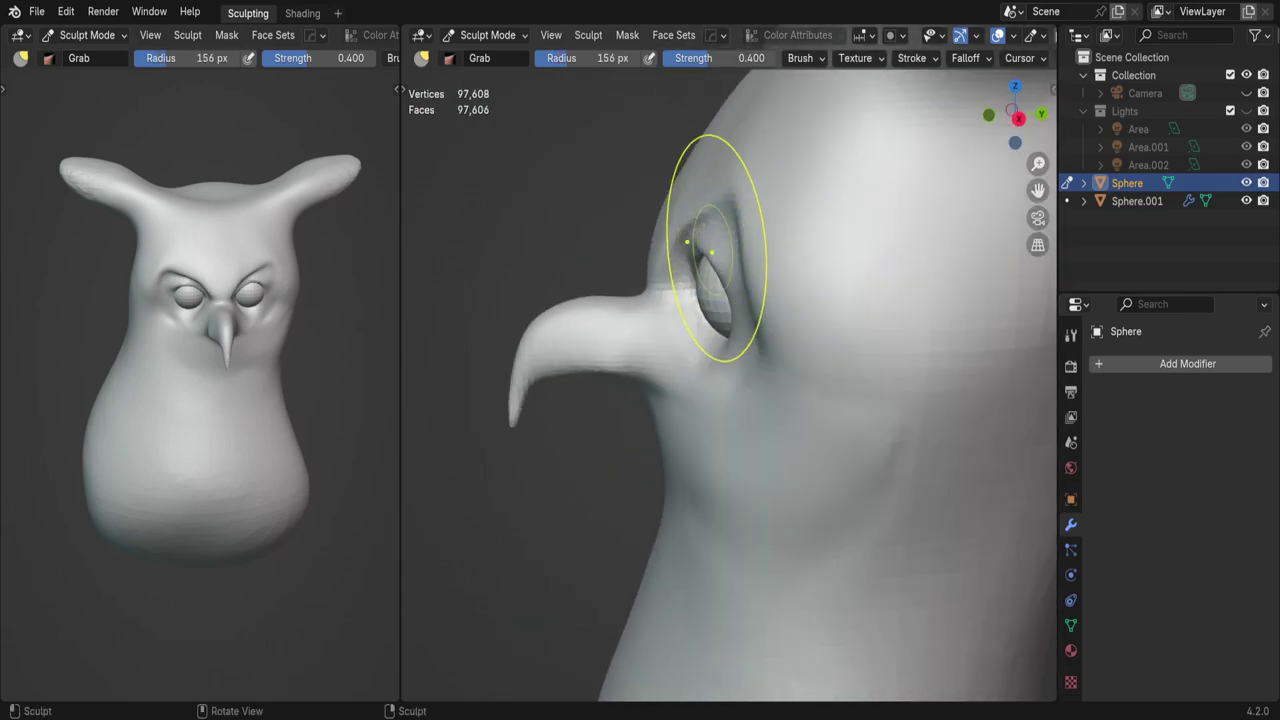
mouse_move(721, 239)
middle_mouse_down()
mouse_move(826, 266)
mouse_move(709, 300)
mouse_move(680, 323)
mouse_move(826, 357)
mouse_move(800, 371)
mouse_move(843, 314)
middle_mouse_up()
key("shift+space")
key("Escape")
Step: Move the Sphere.001 eyeballs along Z in Object Mode, then resume sculpting
key("ctrl+Tab")
key("g")
key("z")
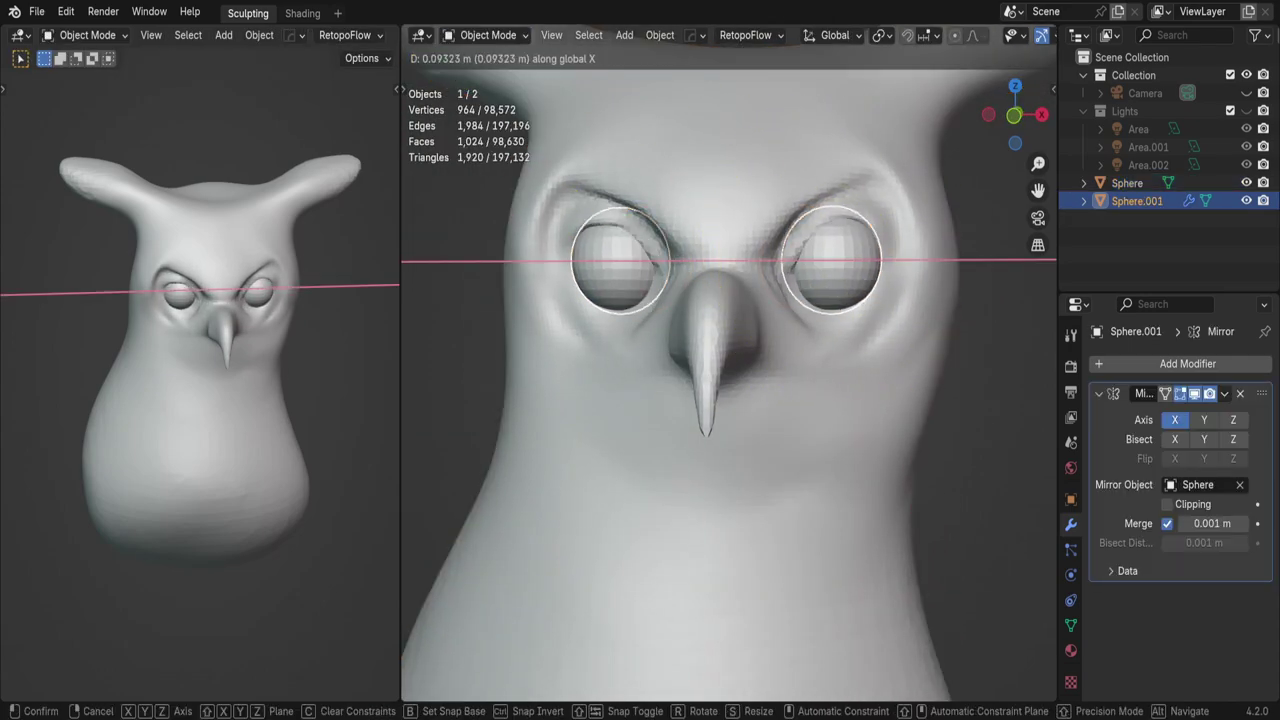
key("ctrl+Tab")
mouse_move(766, 423)
middle_mouse_down()
mouse_move(794, 417)
mouse_move(838, 360)
middle_mouse_up()
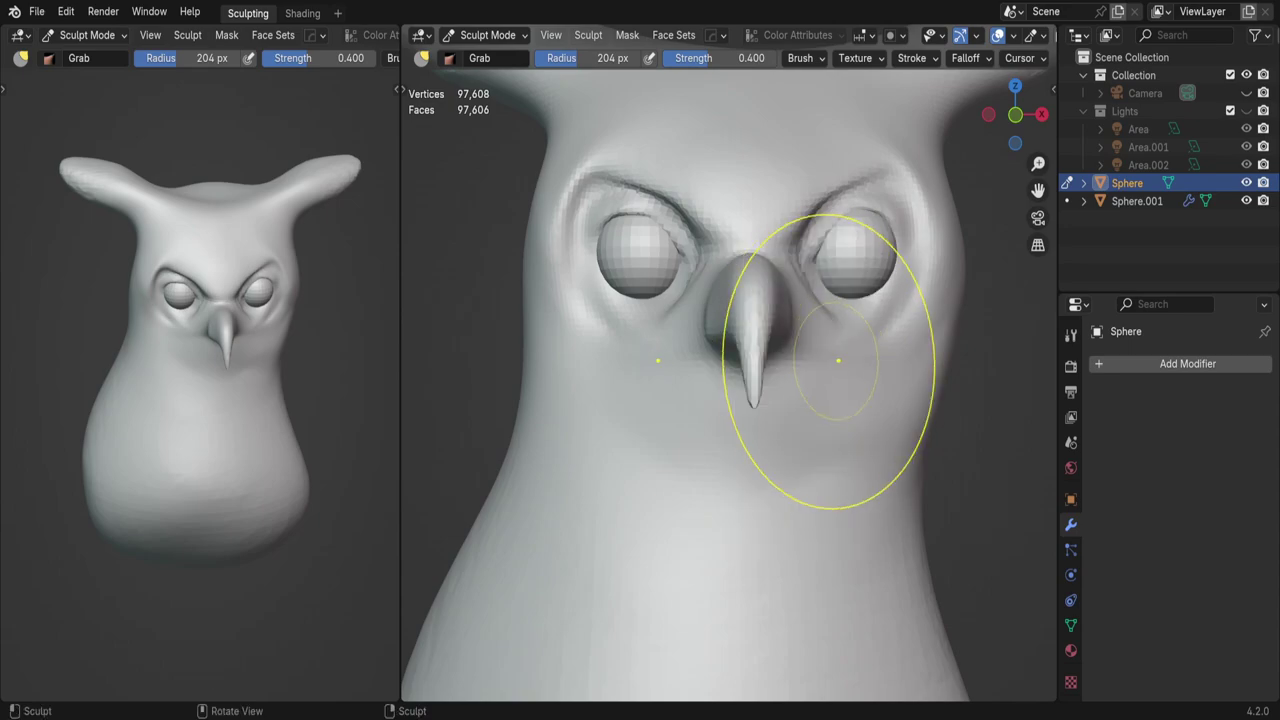
mouse_move(855, 415)
middle_mouse_down()
mouse_move(894, 391)
mouse_move(733, 353)
mouse_move(700, 251)
mouse_move(737, 277)
mouse_move(686, 271)
mouse_move(591, 291)
middle_mouse_up()
Step: Try Clay Strips strokes below the beak at an 85 px radius, then undo them
key("shift+space")
left_click(700, 251)
left_click_drag(591, 300, 690, 305)
key("f")
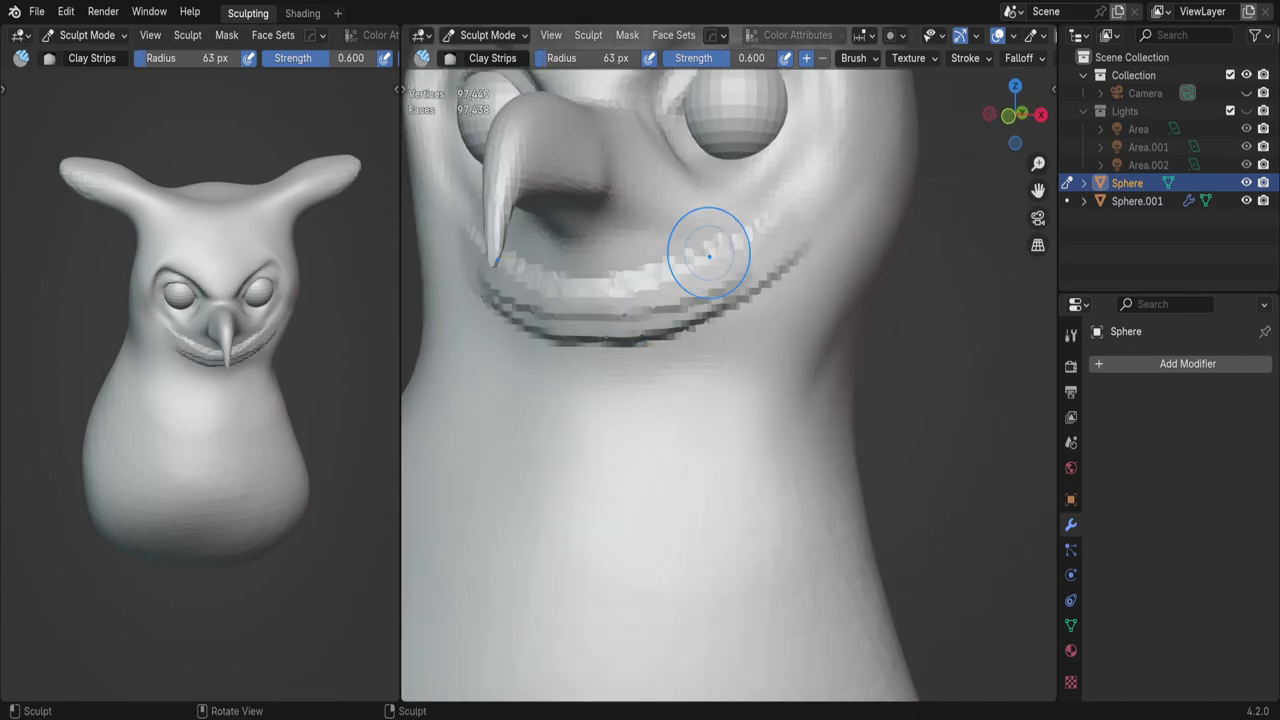
left_click(806, 400)
mouse_move(806, 400)
middle_mouse_down()
mouse_move(714, 309)
mouse_move(543, 233)
middle_mouse_up()
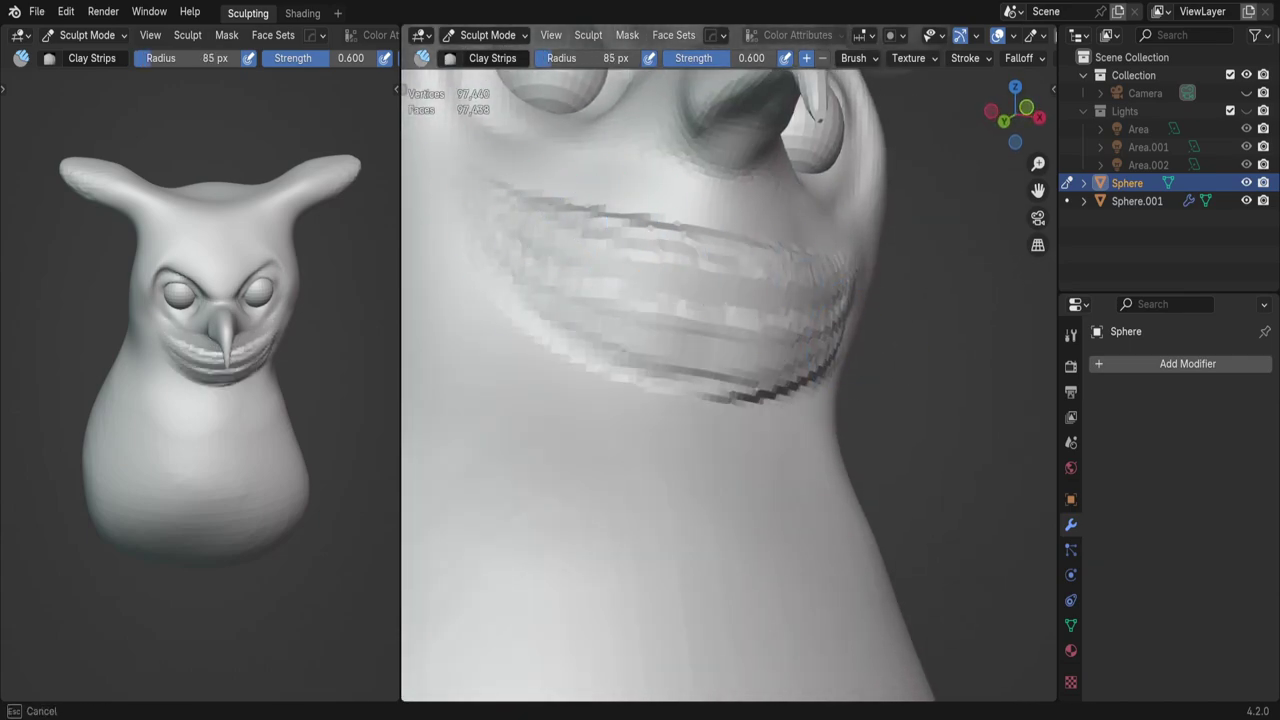
key("ctrl+z")
Step: Carve and deepen a sharp mouth line under the beak with Draw Sharp
middle_click_drag(848, 386, 846, 257)
key("shift+space")
left_click(760, 364)
mouse_move(760, 364)
middle_mouse_down()
mouse_move(831, 224)
mouse_move(735, 242)
middle_mouse_up()
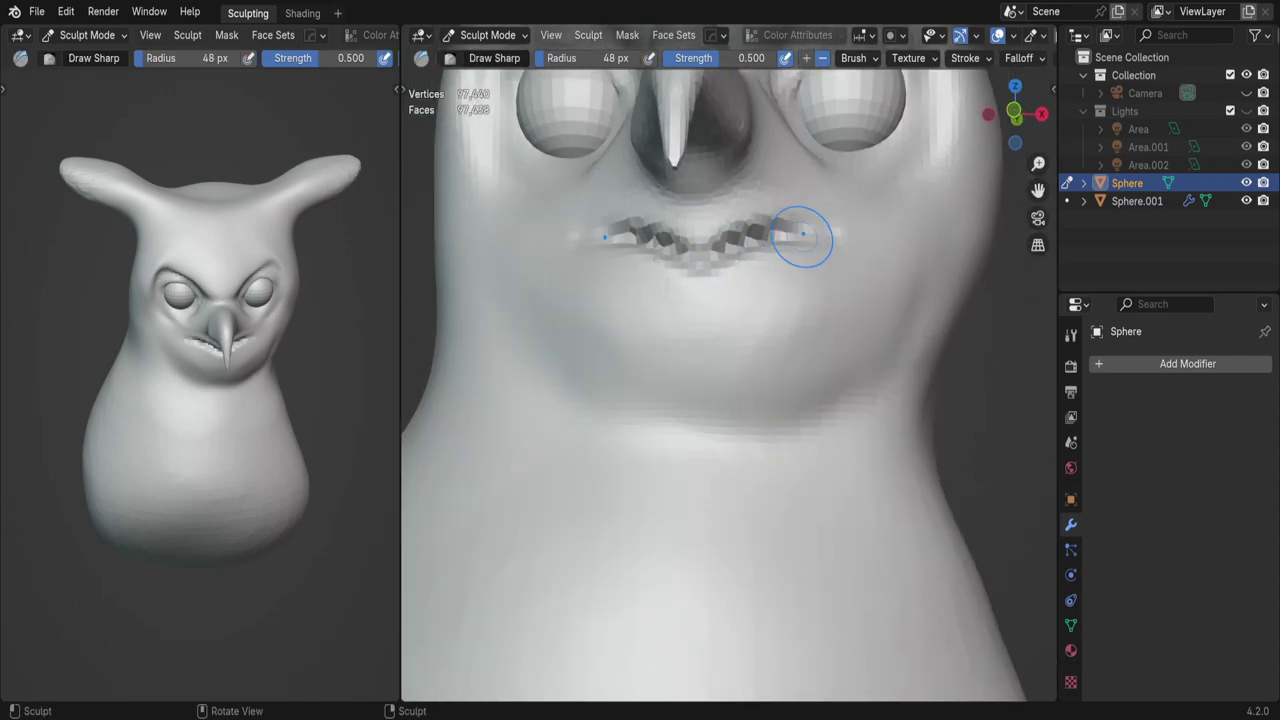
middle_click_drag(819, 234, 808, 294)
Step: Select the Pinch/Magnify brush and set the remesh voxel size
key("shift+space")
left_click(714, 443)
key("r")
left_click(769, 387)
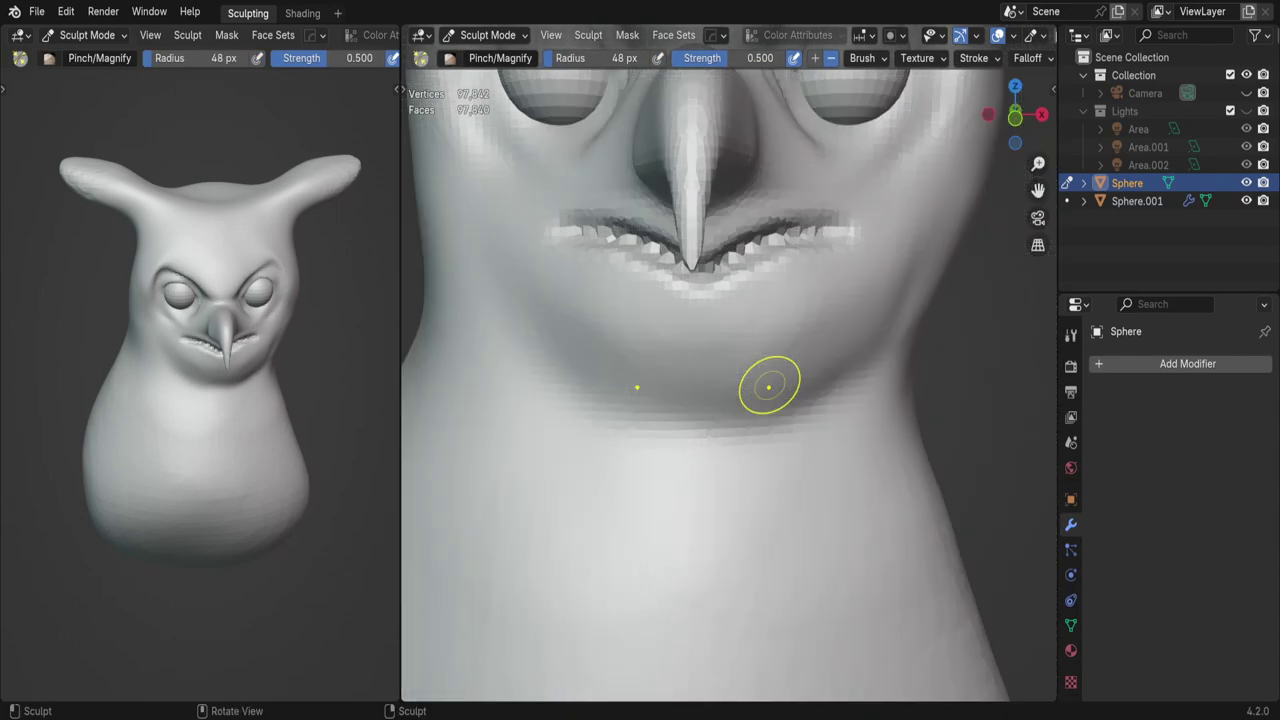
Step: Build up the chin with Clay Strips and Grab from a three-quarter view
key("q")
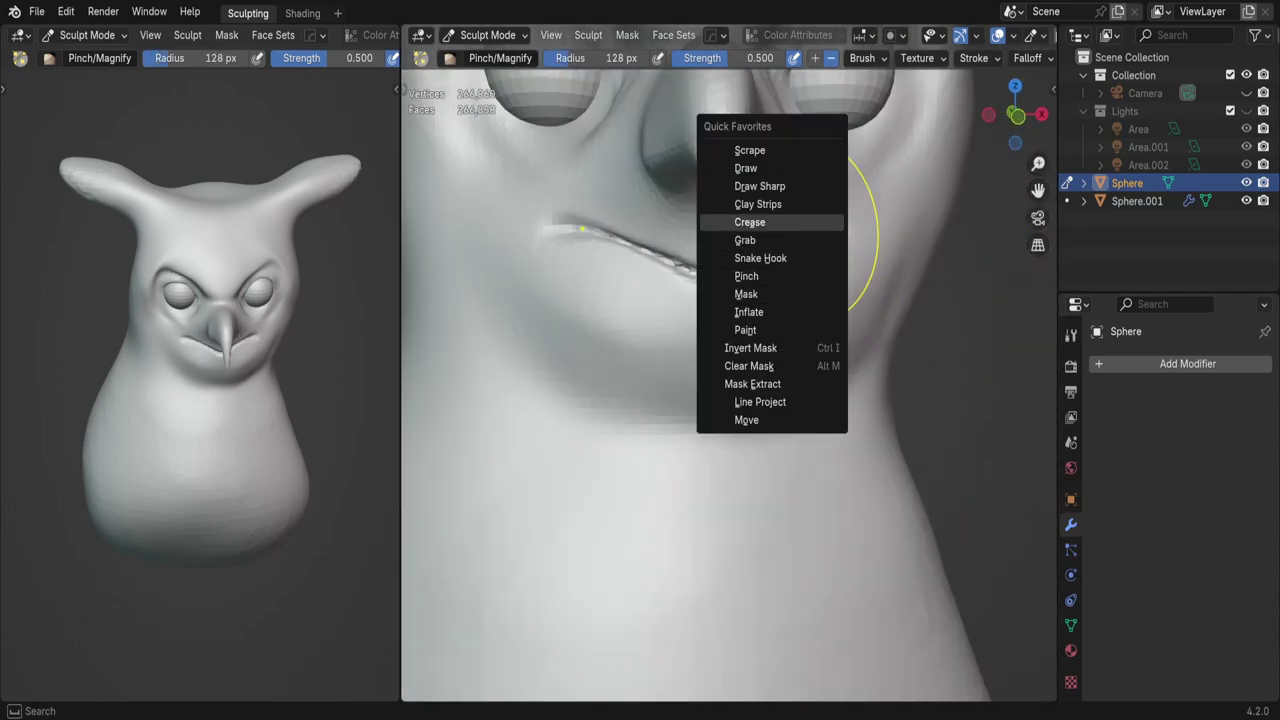
left_click(758, 204)
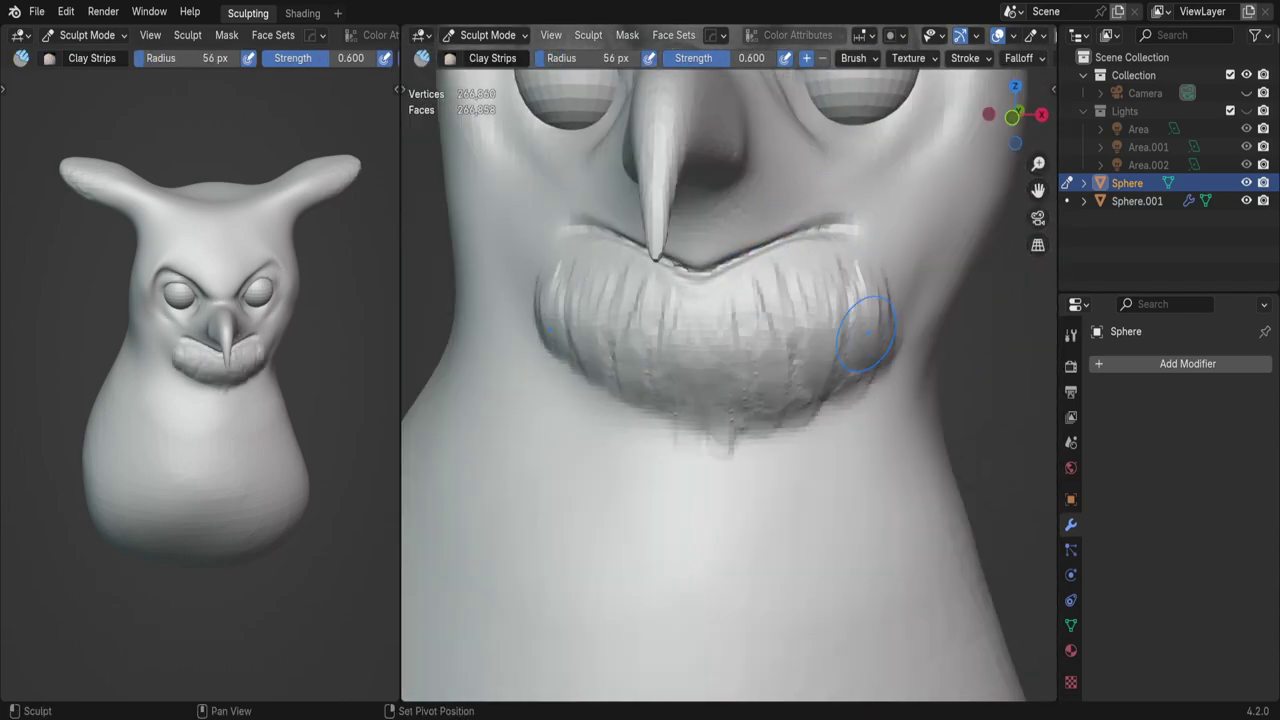
middle_click_drag(846, 333, 876, 301)
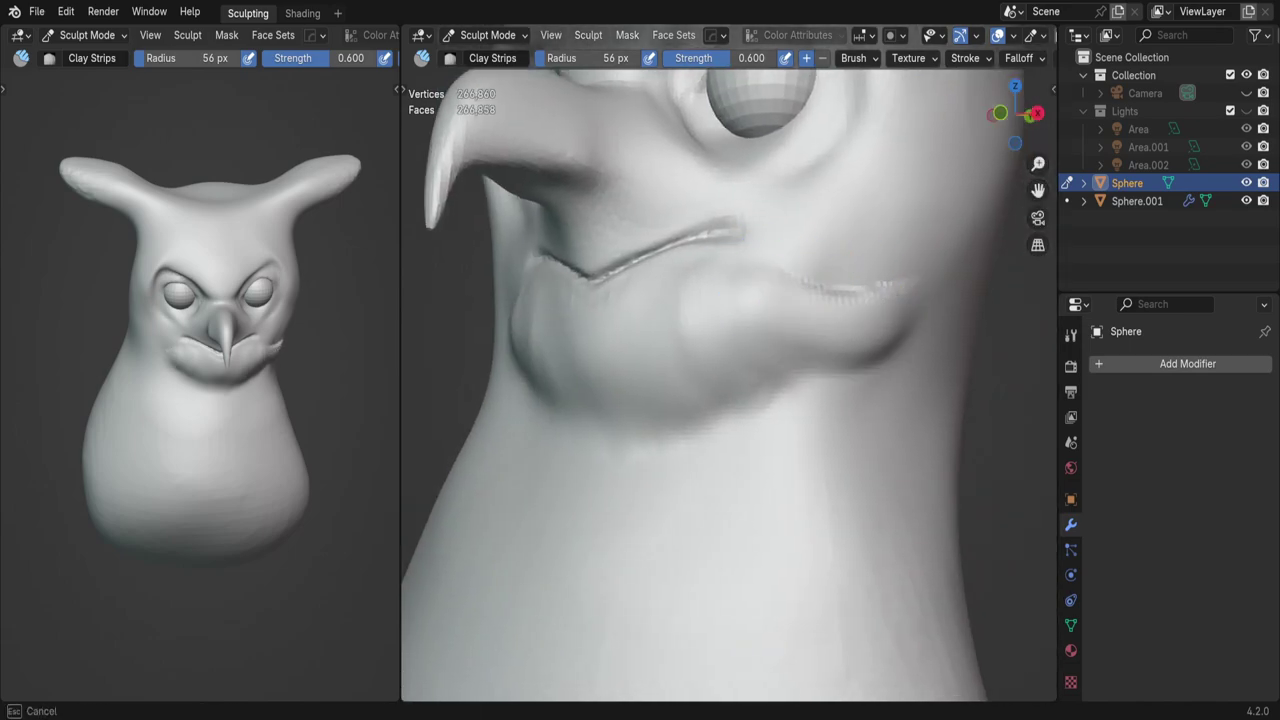
scroll(896, 336, "down", 6)
mouse_move(886, 234)
middle_mouse_down()
mouse_move(800, 263)
mouse_move(700, 466)
mouse_move(943, 280)
mouse_move(912, 272)
mouse_move(871, 286)
mouse_move(842, 229)
mouse_move(880, 263)
mouse_move(891, 314)
mouse_move(859, 256)
mouse_move(894, 357)
mouse_move(803, 253)
mouse_move(891, 471)
mouse_move(877, 458)
middle_mouse_up()
key("g")
Step: Pinch the ear tufts, then switch to Draw Sharp
key("q")
left_click(888, 296)
scroll(842, 229, "up", 3)
key("v")
key("shift+space")
Step: Remesh the owl at a 0.0140 m voxel size
left_click(830, 517)
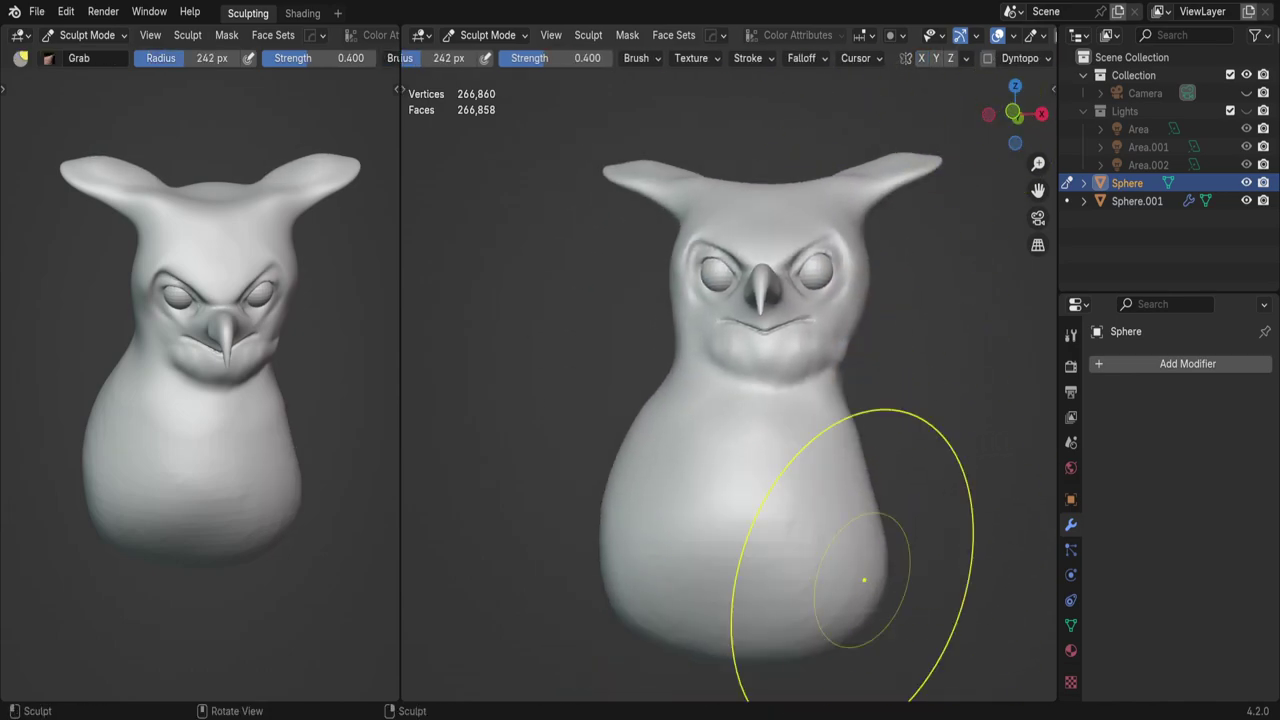
key("r")
left_click(896, 477)
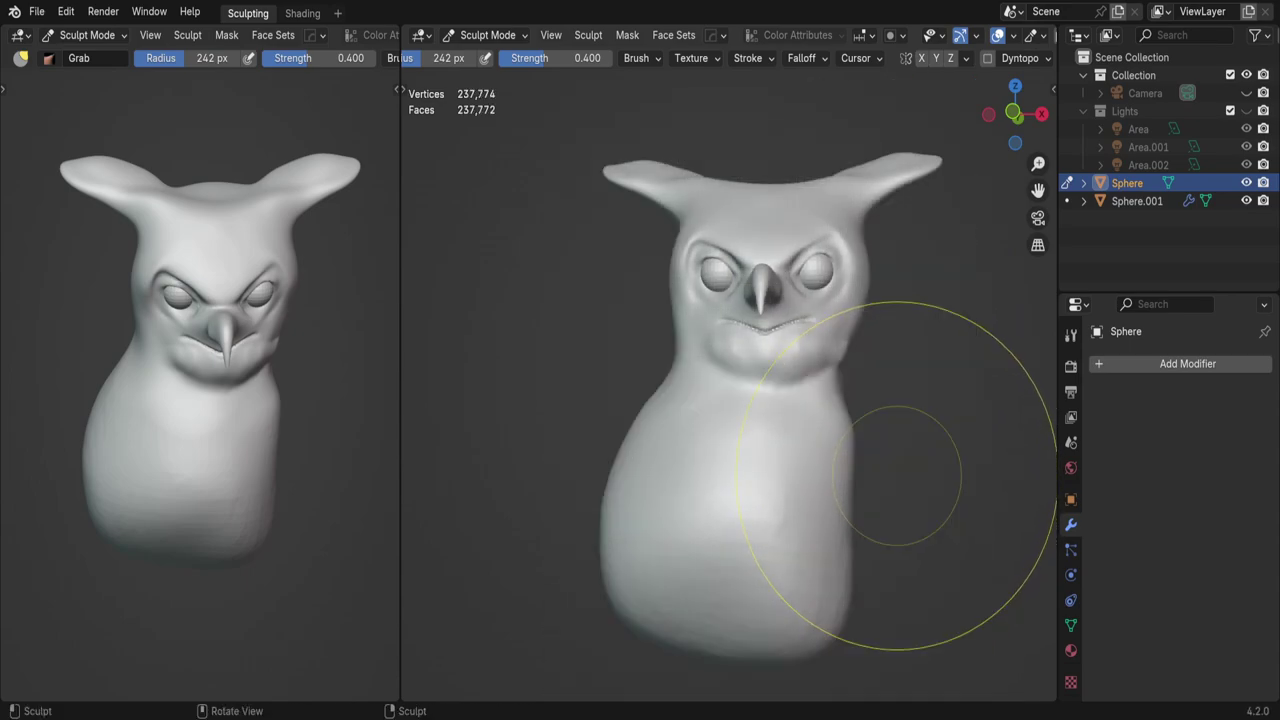
Step: Assign an image texture to the sculpt brush from the Texture properties
left_click(1071, 366)
left_click(691, 57)
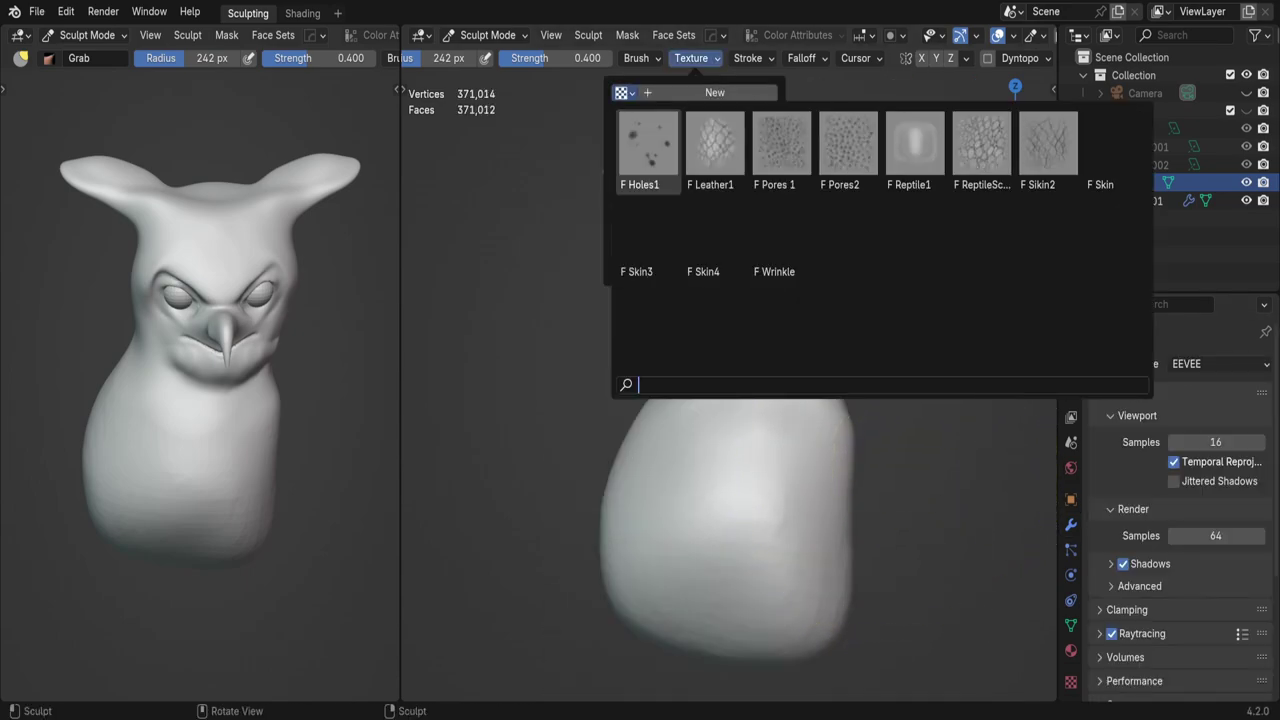
left_click(1071, 682)
left_click(1103, 390)
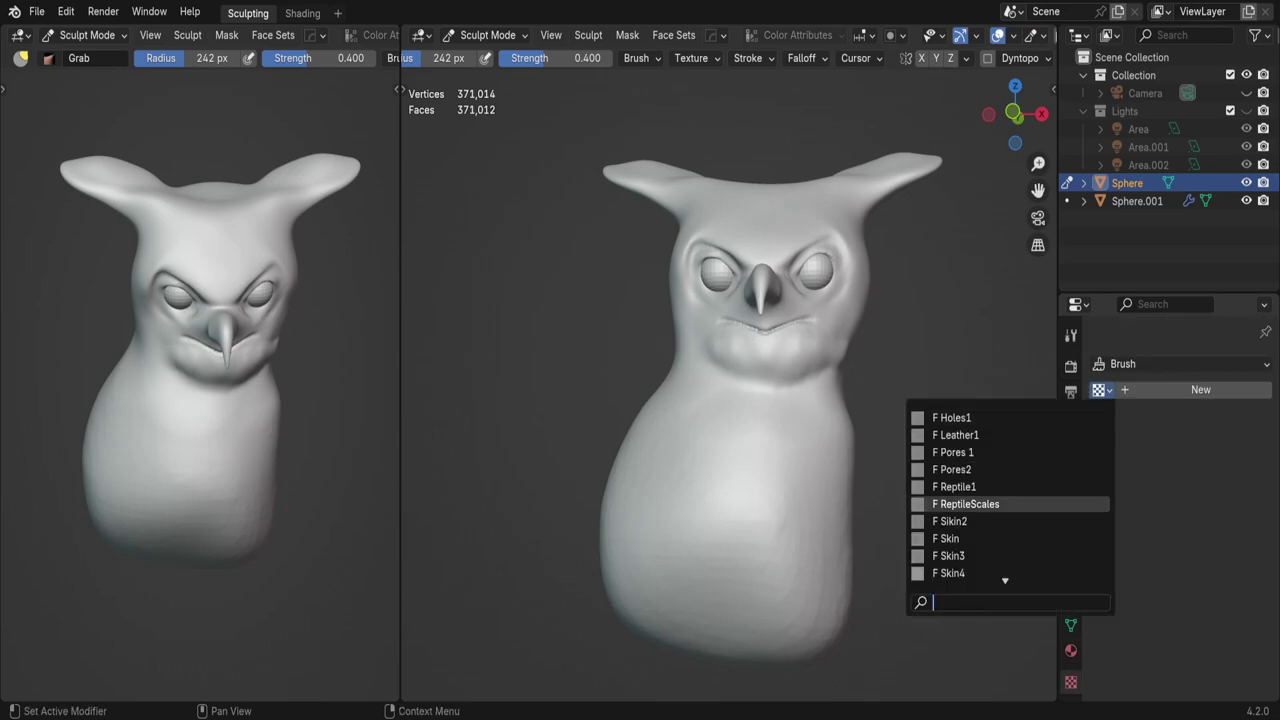
left_click(965, 504)
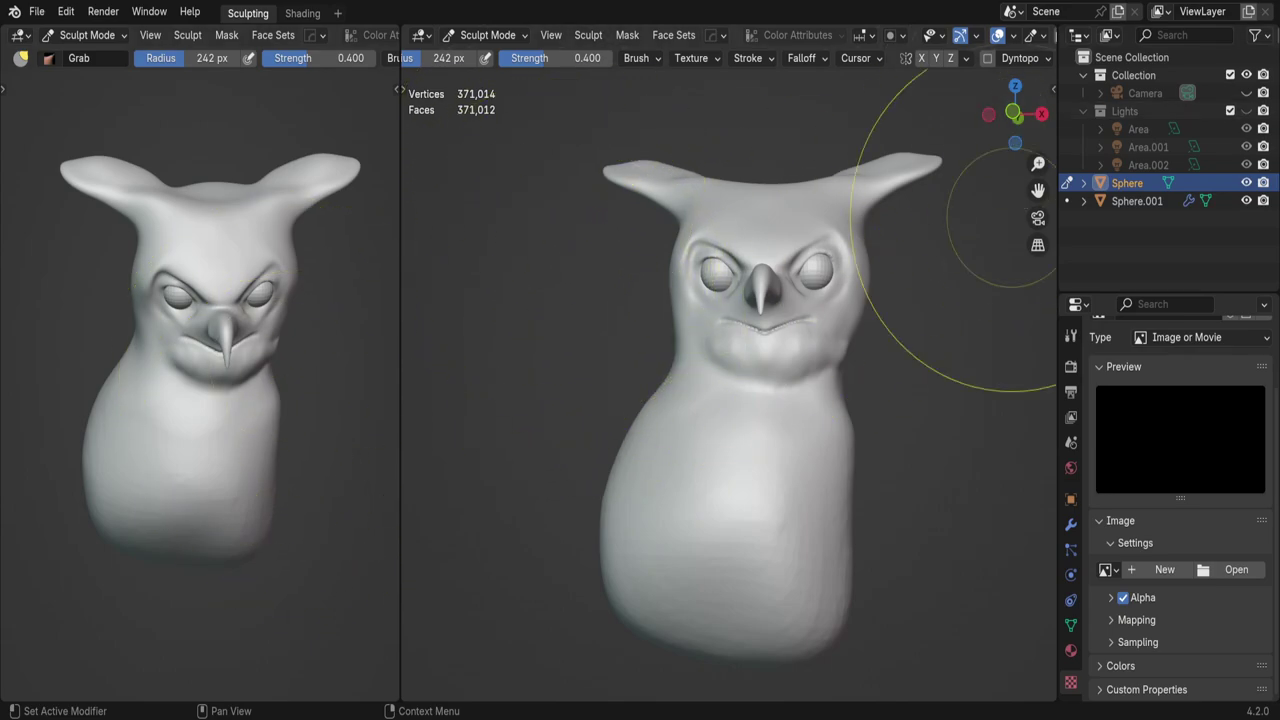
Step: Stamp feather texture across the owl's chest and the front of its body with the Draw brush
key("x")
mouse_move(760, 460)
middle_mouse_down()
mouse_move(710, 507)
mouse_move(844, 438)
mouse_move(686, 500)
middle_mouse_up()
left_click_drag(686, 500, 660, 460)
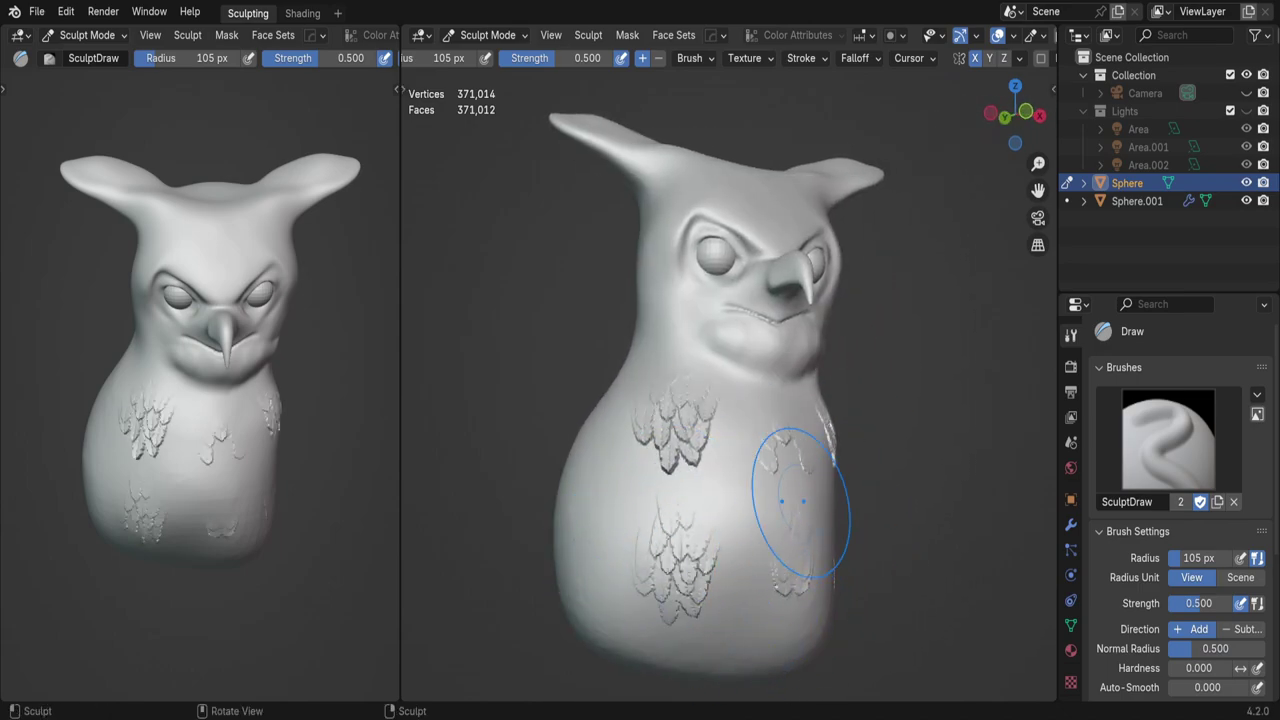
middle_click_drag(794, 506, 700, 480)
left_click_drag(660, 470, 600, 543)
middle_click_drag(600, 543, 592, 458)
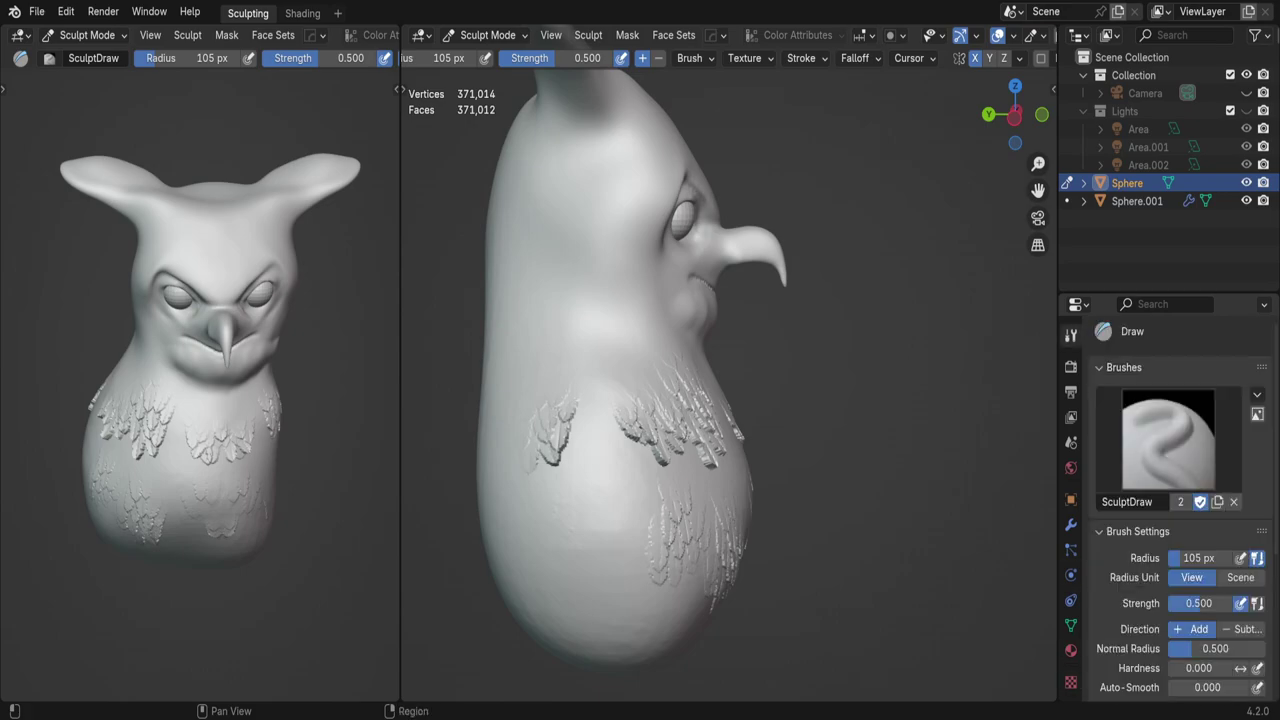
scroll(1180, 500, "down", 8)
left_click(1135, 437)
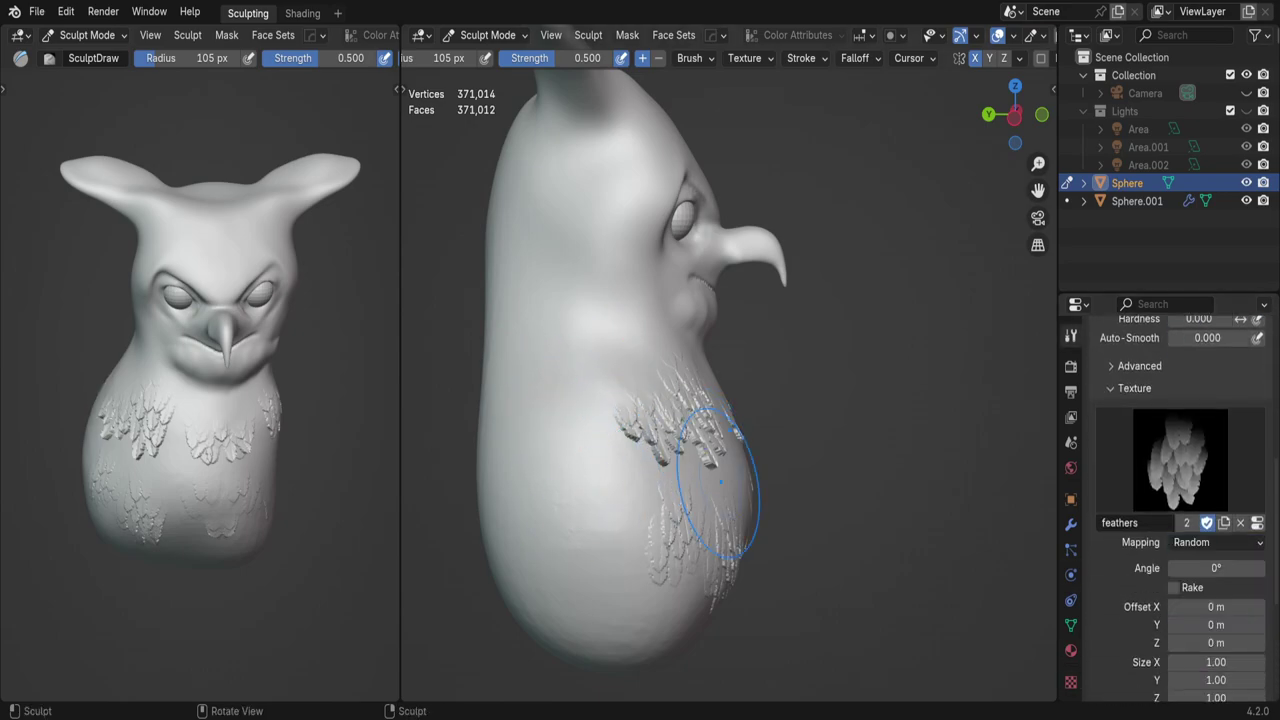
left_click_drag(682, 469, 695, 495)
mouse_move(695, 495)
middle_mouse_down()
mouse_move(786, 486)
mouse_move(770, 398)
middle_mouse_up()
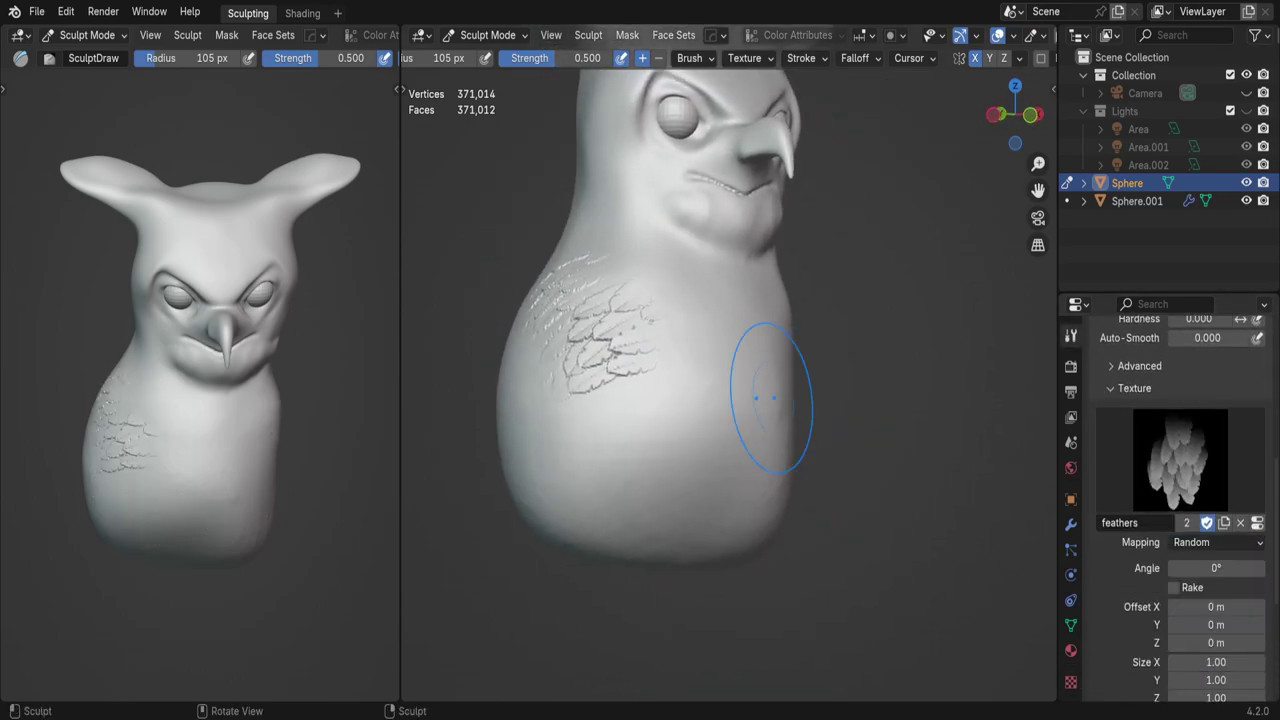
middle_click_drag(720, 490, 670, 370)
left_click_drag(670, 370, 690, 360)
Step: Add feather texture to the forehead and both ear tufts
mouse_move(625, 482)
middle_mouse_down()
mouse_move(694, 371)
mouse_move(655, 195)
middle_mouse_up()
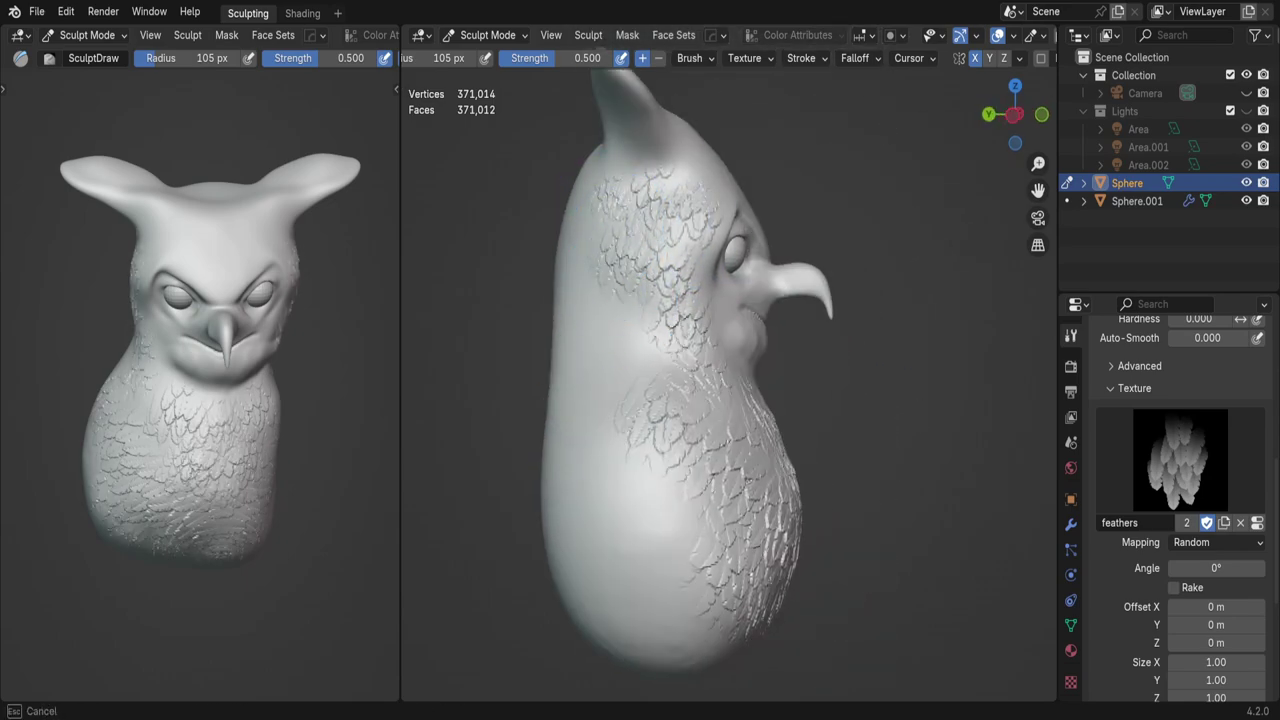
mouse_move(676, 533)
middle_mouse_down()
mouse_move(779, 339)
mouse_move(790, 360)
mouse_move(700, 410)
mouse_move(637, 420)
middle_mouse_up()
middle_click_drag(690, 380, 660, 300)
left_click_drag(610, 220, 750, 270)
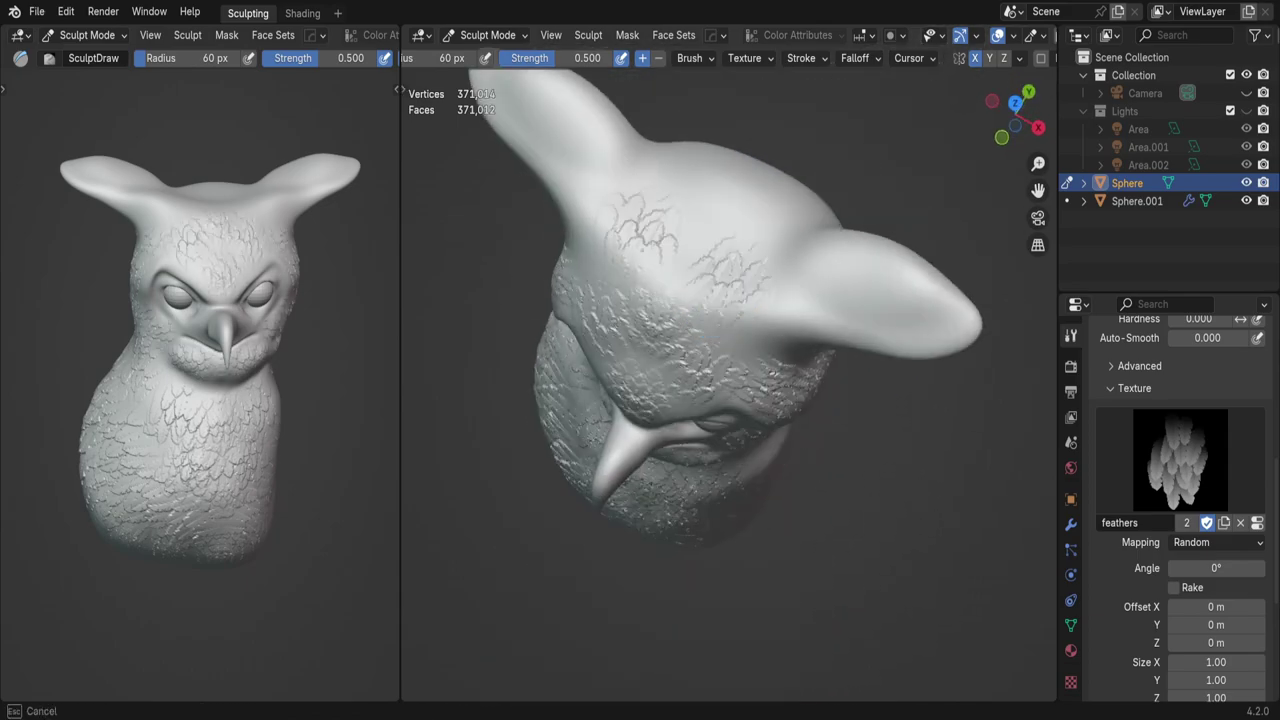
left_click_drag(680, 200, 735, 230)
middle_click_drag(700, 240, 700, 360)
left_click_drag(490, 150, 930, 220)
middle_click_drag(700, 360, 700, 420)
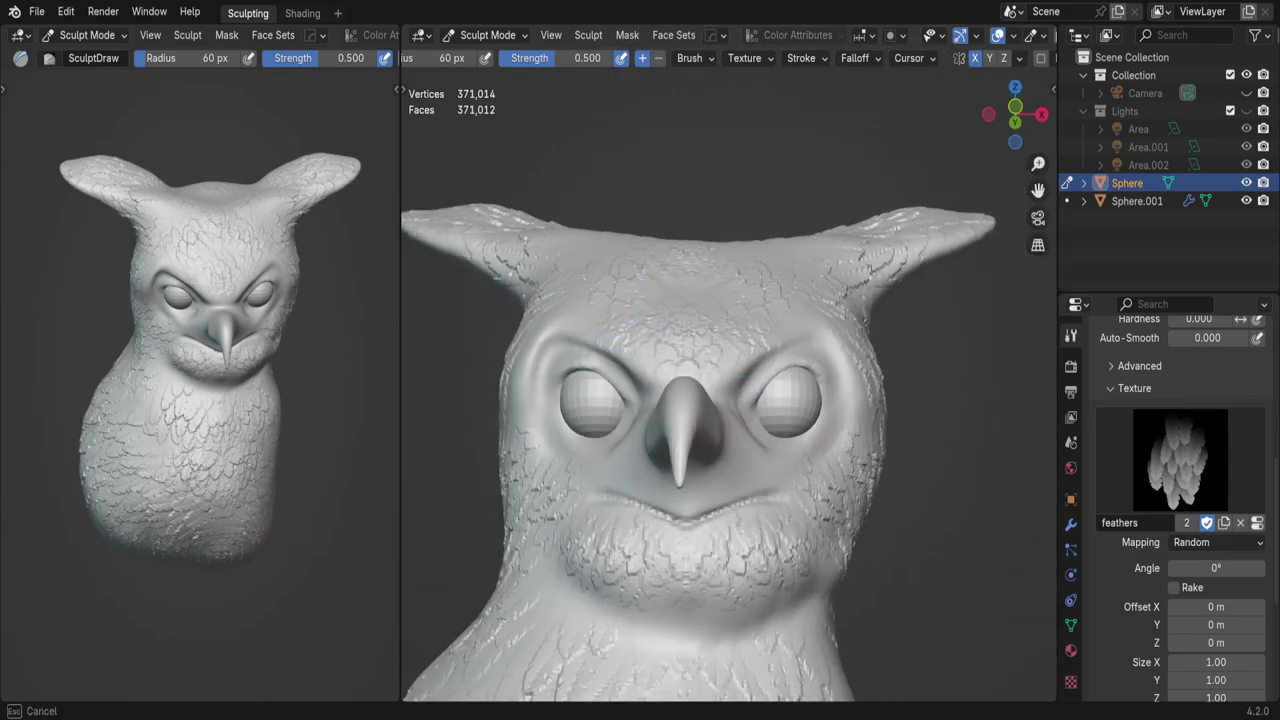
middle_click_drag(860, 420, 823, 455)
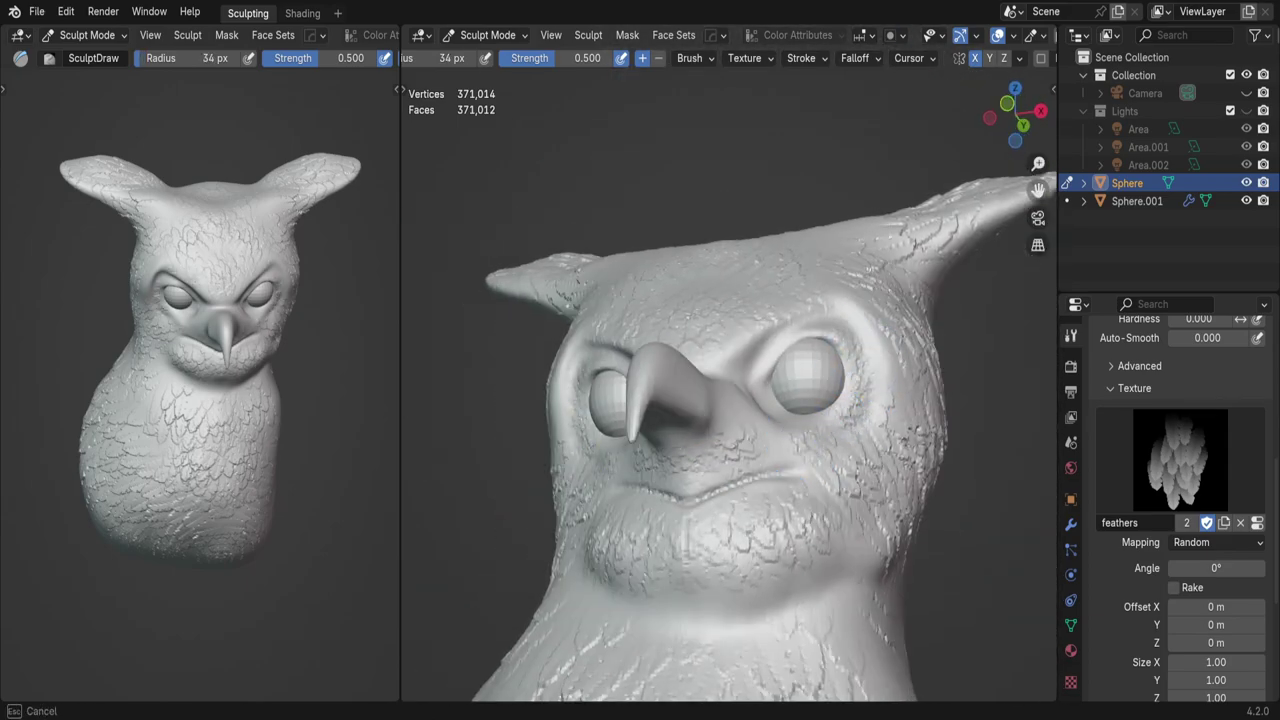
mouse_move(823, 455)
middle_mouse_down()
mouse_move(825, 490)
mouse_move(800, 530)
middle_mouse_up()
Step: Paint the whole beak black, including its underside and base
key("q")
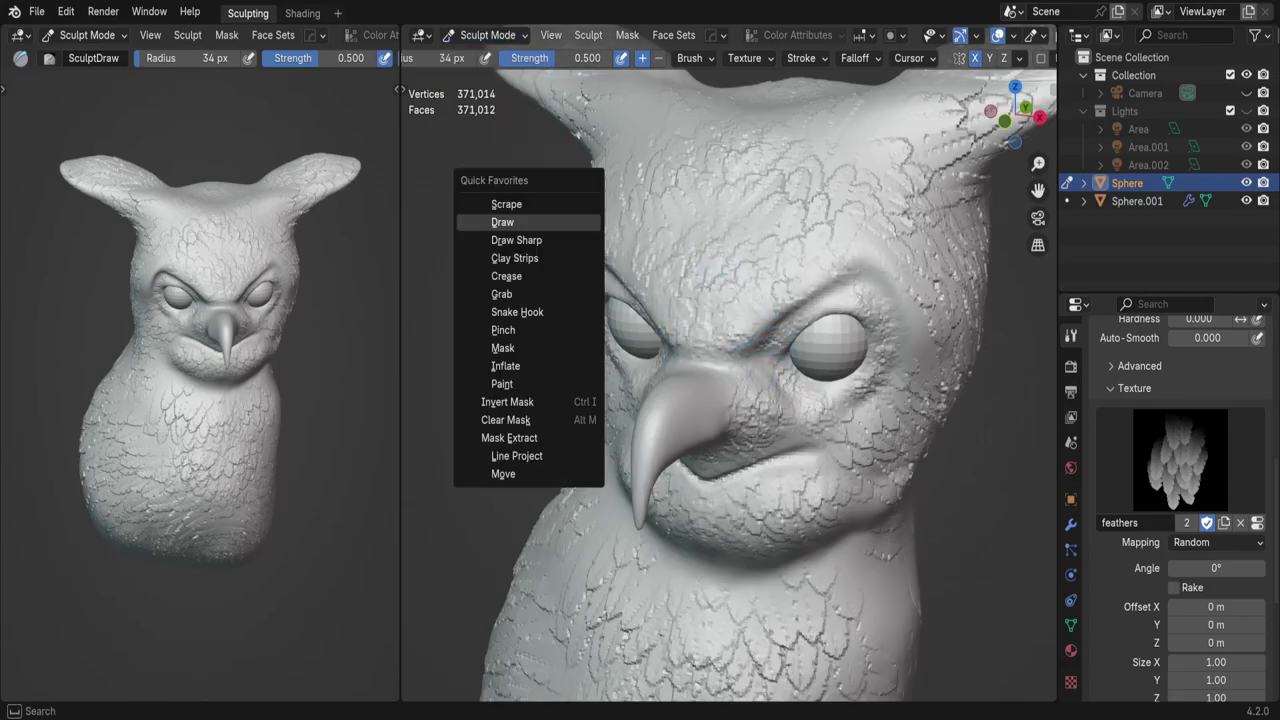
left_click(516, 367)
key("KP_1")
left_click(548, 58)
left_click_drag(701, 82, 701, 232)
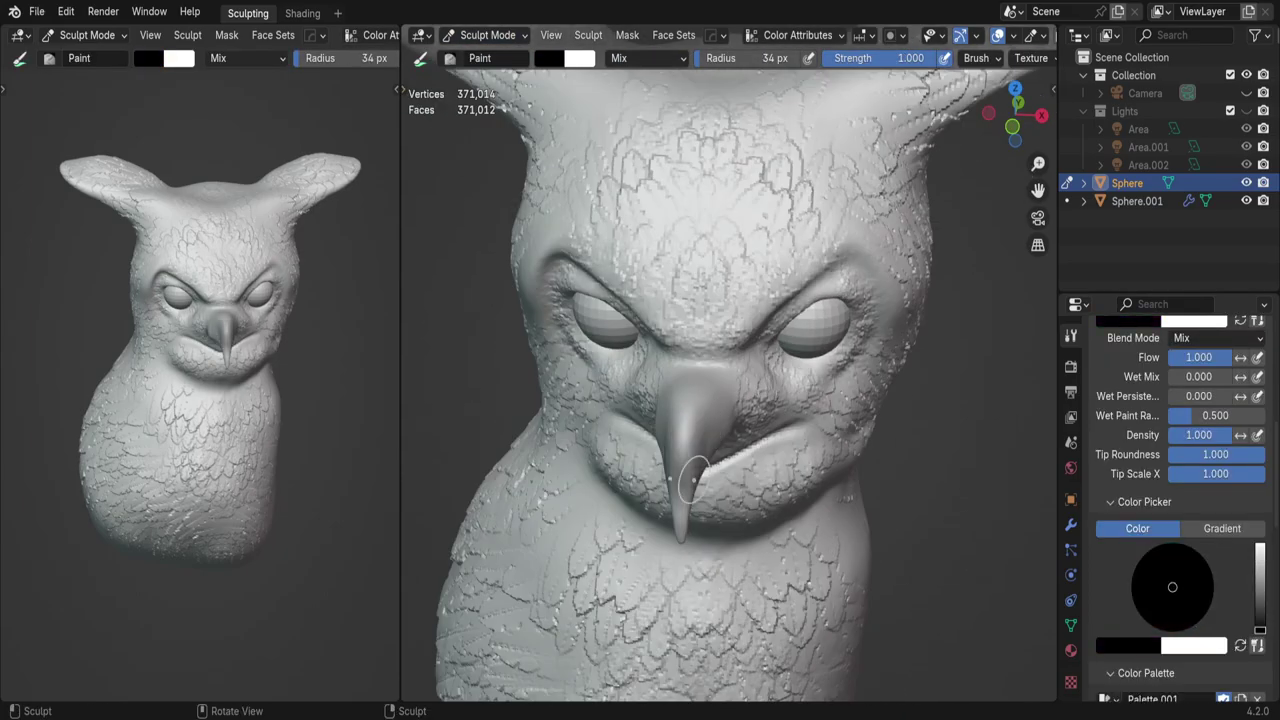
left_click_drag(735, 380, 745, 460)
middle_click_drag(745, 460, 680, 520)
mouse_move(680, 500)
left_mouse_down()
mouse_move(740, 400)
mouse_move(730, 450)
left_mouse_up()
mouse_move(730, 450)
middle_mouse_down()
mouse_move(700, 480)
mouse_move(720, 500)
middle_mouse_up()
left_click_drag(790, 470, 700, 500)
middle_click_drag(730, 450, 640, 390)
Step: Paint the lower body and sides brown at 0.618 strength with a 124 px brush
scroll(730, 400, "down", 3)
left_click(565, 57)
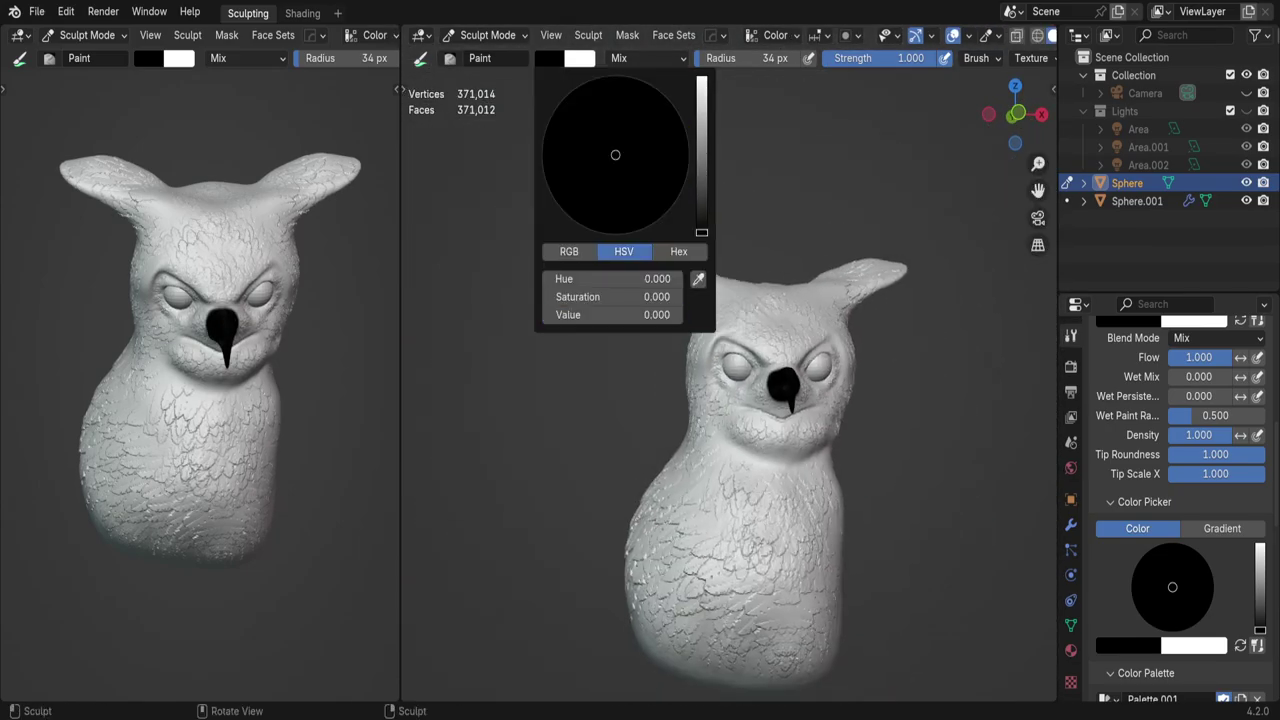
left_click_drag(697, 180, 697, 95)
left_click(587, 155)
key("shift+f")
key("f")
middle_click_drag(851, 500, 836, 625)
left_click_drag(836, 625, 700, 560)
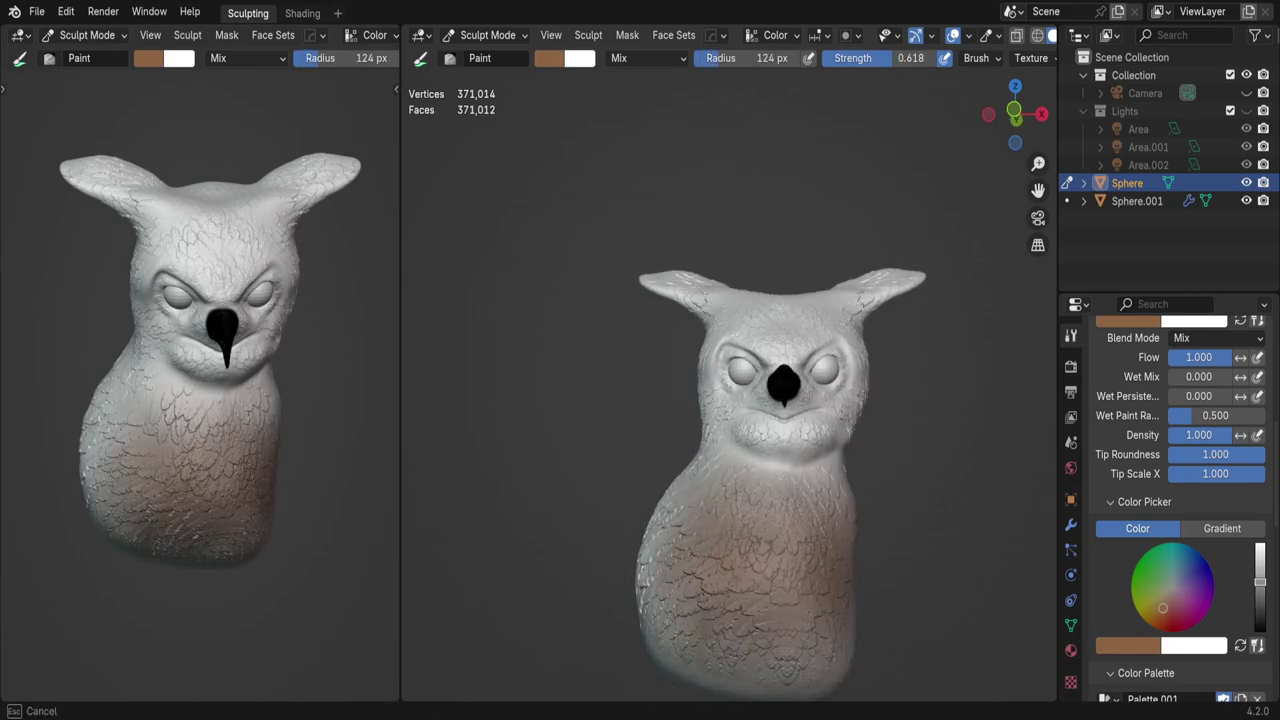
middle_click_drag(700, 560, 640, 500)
left_click_drag(640, 500, 600, 460)
mouse_move(600, 460)
middle_mouse_down()
mouse_move(561, 472)
mouse_move(634, 252)
mouse_move(703, 257)
middle_mouse_up()
left_click_drag(703, 257, 642, 460)
Step: Paint a brown chest band and brown beside the eye with a roughly 70 px brush
key("bracketleft")
key("bracketleft")
key("bracketleft")
scroll(642, 430, "up", 5)
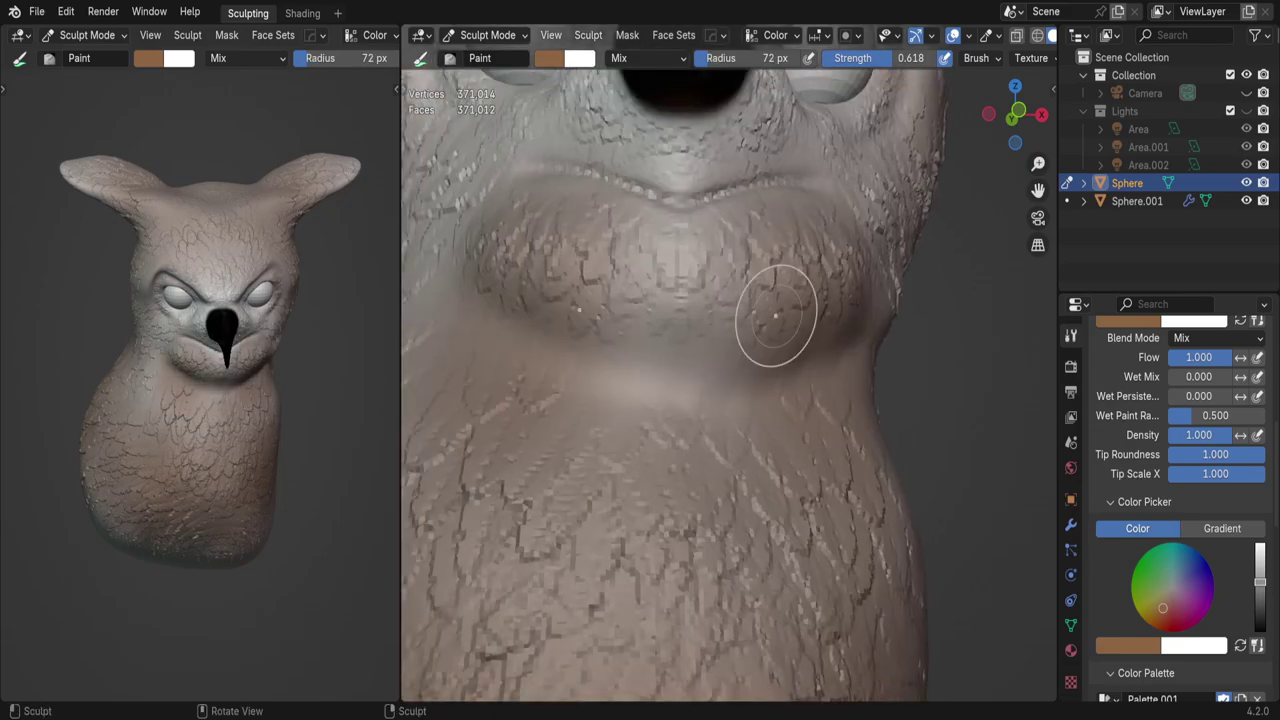
key("bracketright")
key("bracketright")
key("bracketright")
mouse_move(780, 314)
left_mouse_down()
mouse_move(729, 257)
mouse_move(794, 251)
mouse_move(750, 245)
left_mouse_up()
mouse_move(750, 245)
middle_mouse_down()
mouse_move(700, 200)
mouse_move(857, 157)
middle_mouse_up()
key("bracketleft")
key("bracketleft")
key("bracketleft")
left_click_drag(857, 157, 806, 334)
middle_click_drag(807, 334, 829, 243)
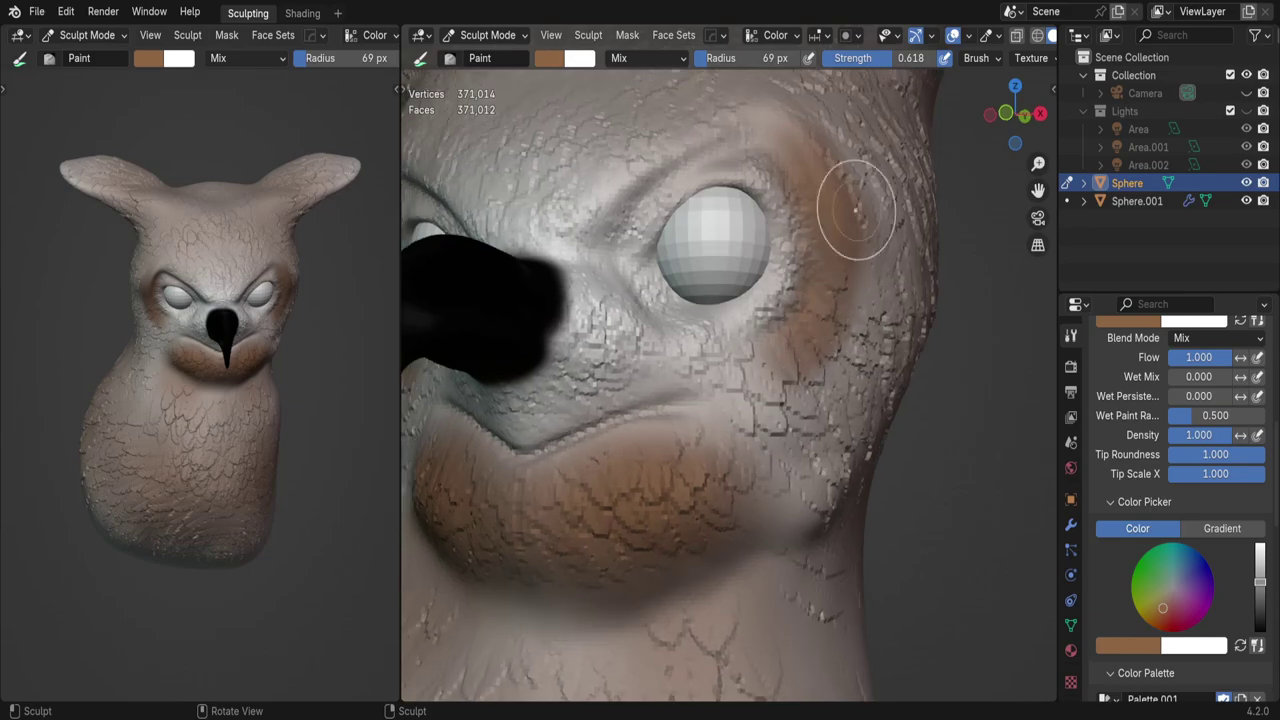
Step: Paint dark brown around the eye
left_click(549, 57)
left_click_drag(614, 314, 580, 314)
middle_click_drag(857, 128, 870, 325)
mouse_move(870, 325)
left_mouse_down()
mouse_move(850, 180)
mouse_move(843, 314)
left_mouse_up()
scroll(843, 314, "down", 3)
mouse_move(843, 314)
middle_mouse_down()
mouse_move(840, 300)
mouse_move(818, 381)
middle_mouse_up()
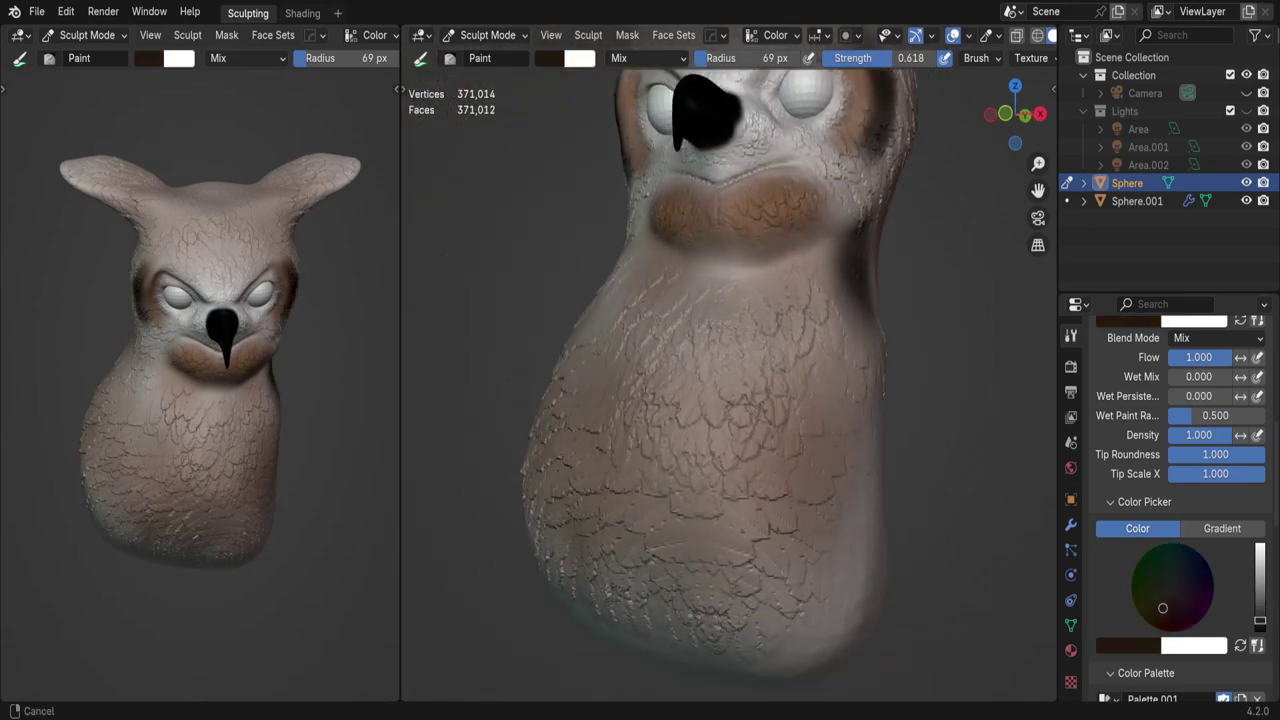
Step: Add dark-brown bands across the belly and upper chest, then a sampled peach stroke on the chest
mouse_move(801, 352)
left_mouse_down()
mouse_move(831, 449)
mouse_move(706, 486)
mouse_move(789, 409)
left_mouse_up()
middle_click_drag(789, 409, 600, 420)
mouse_move(600, 420)
left_mouse_down()
mouse_move(567, 431)
mouse_move(794, 457)
left_mouse_up()
middle_click_drag(794, 457, 779, 255)
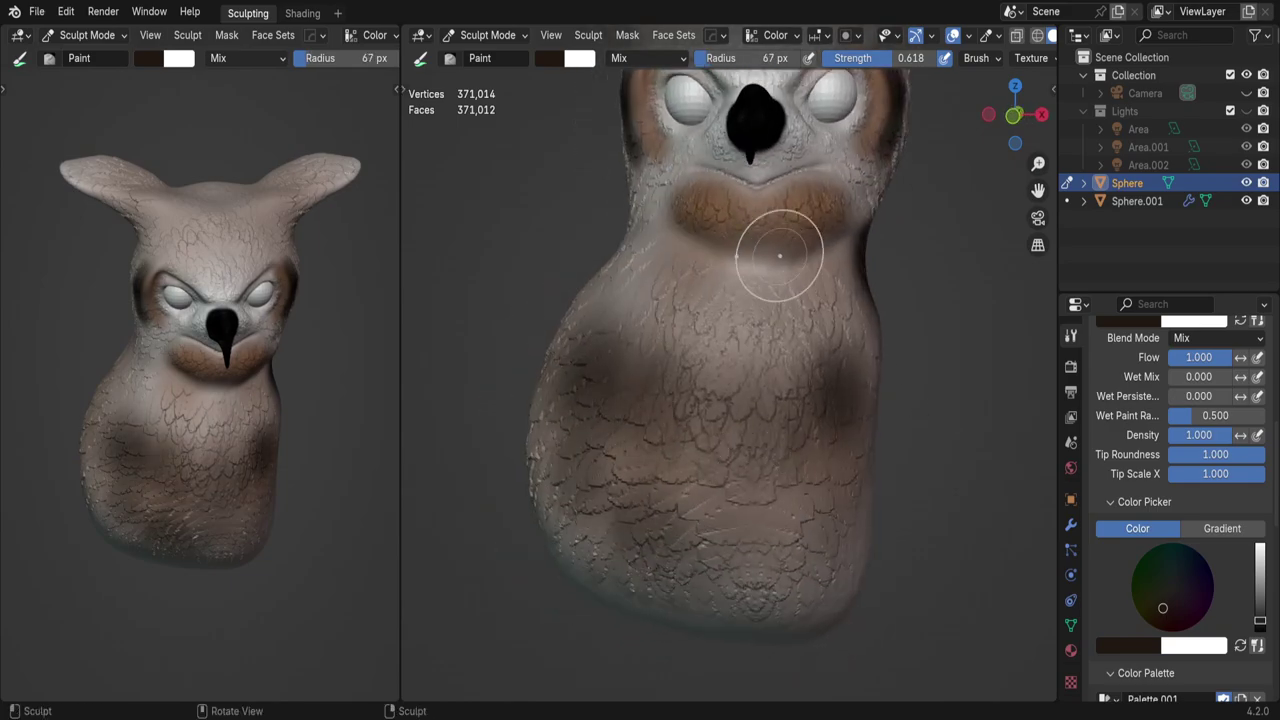
left_click_drag(801, 271, 690, 268)
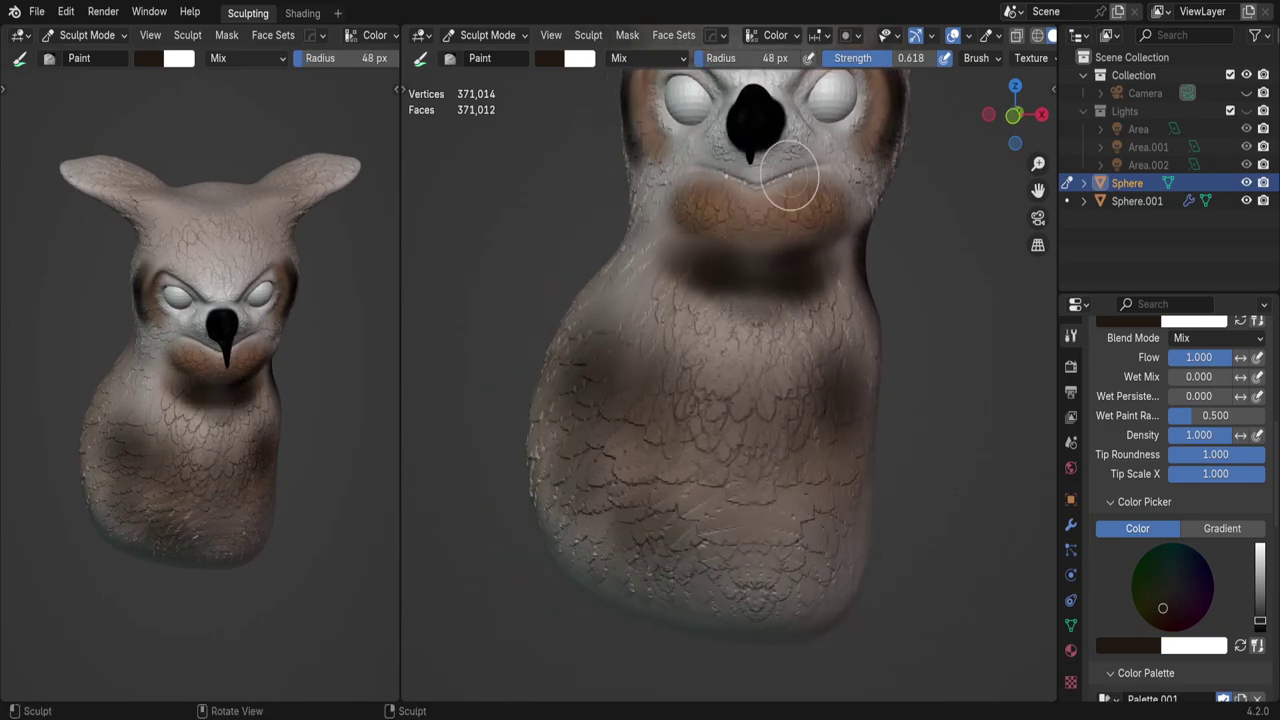
key("s")
left_click_drag(778, 333, 680, 300)
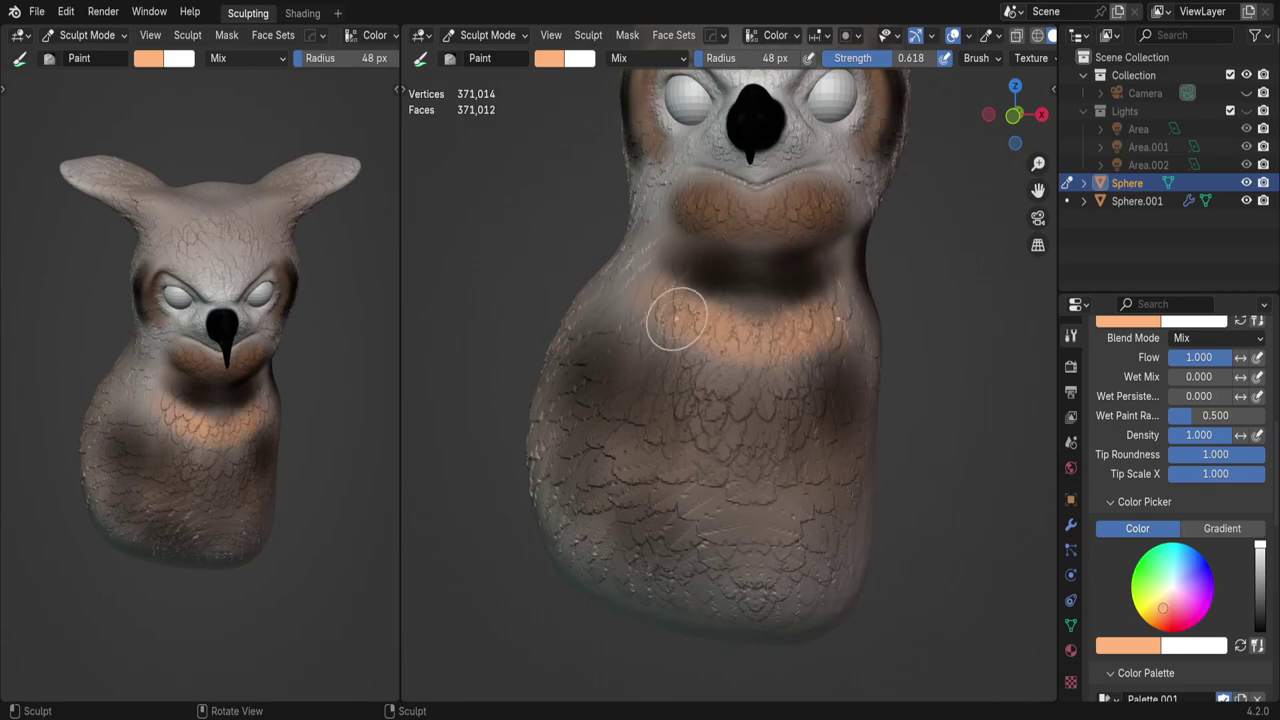
Step: Shade the owl's muzzle with brown paint
left_click(549, 57)
left_click(606, 172)
mouse_move(886, 277)
middle_mouse_down()
mouse_move(889, 349)
mouse_move(897, 180)
mouse_move(826, 229)
mouse_move(815, 276)
middle_mouse_up()
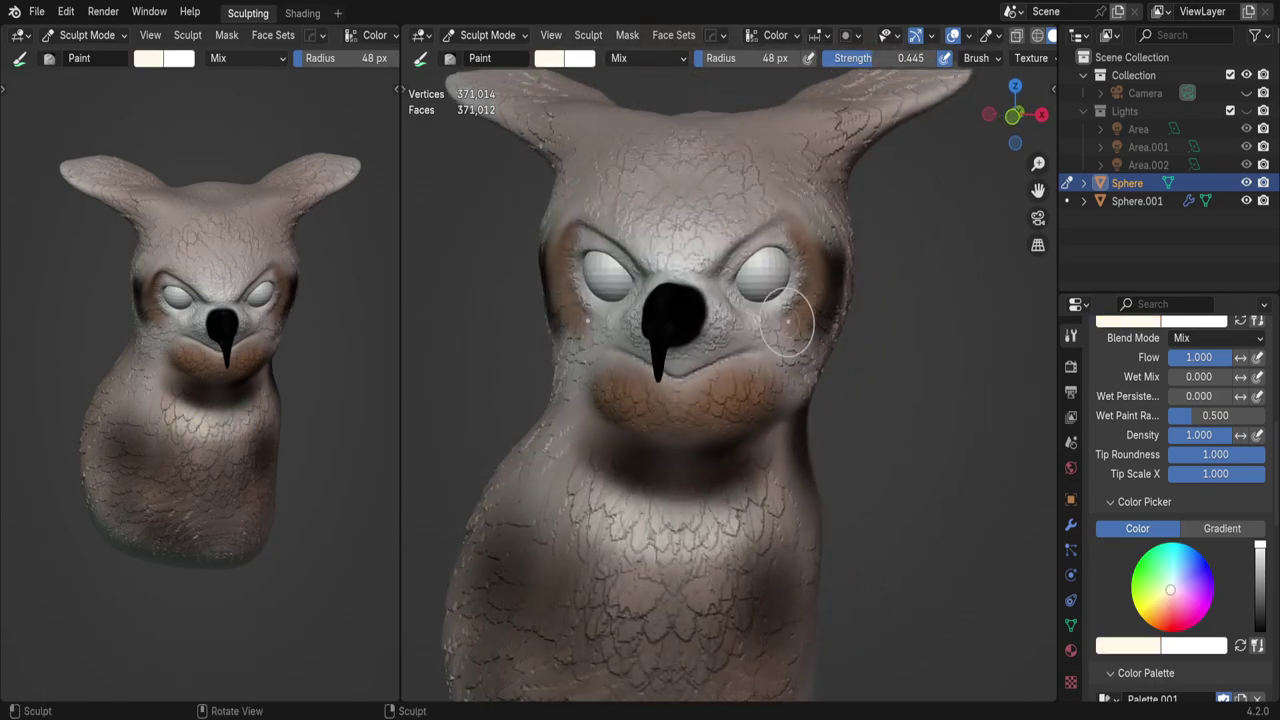
left_click(549, 57)
left_click(600, 191)
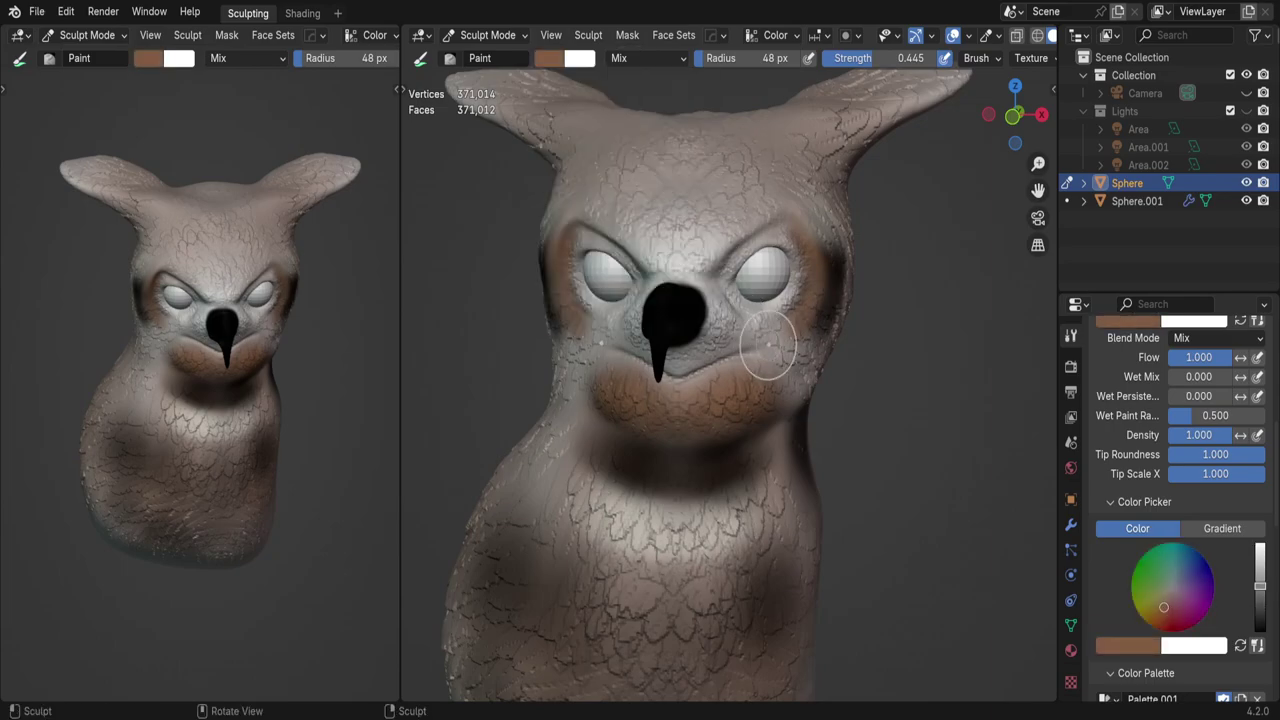
mouse_move(734, 234)
middle_mouse_down()
mouse_move(686, 271)
mouse_move(700, 265)
middle_mouse_up()
left_click_drag(600, 400, 774, 394)
middle_click_drag(774, 394, 740, 300)
left_click_drag(620, 250, 723, 286)
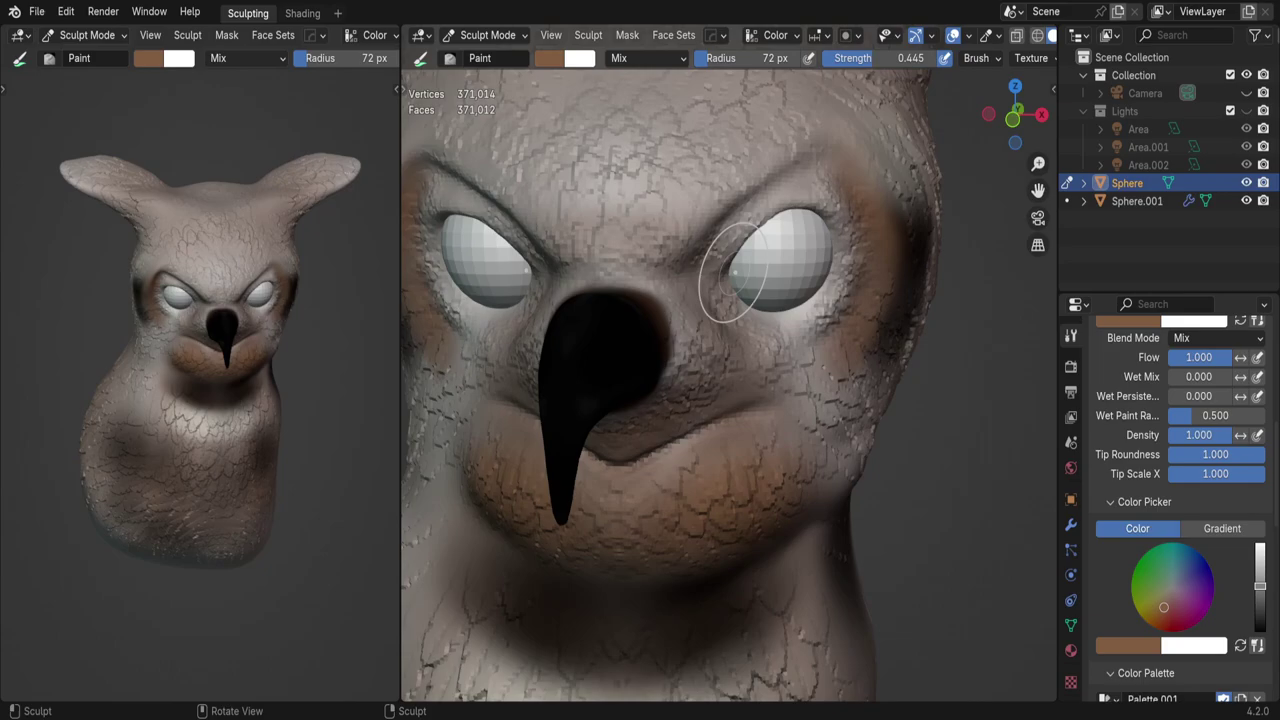
middle_click_drag(723, 286, 700, 250)
Step: Switch to black paint with a fine brush tip and darken part of the ear
left_click(549, 57)
left_click_drag(689, 150, 689, 243)
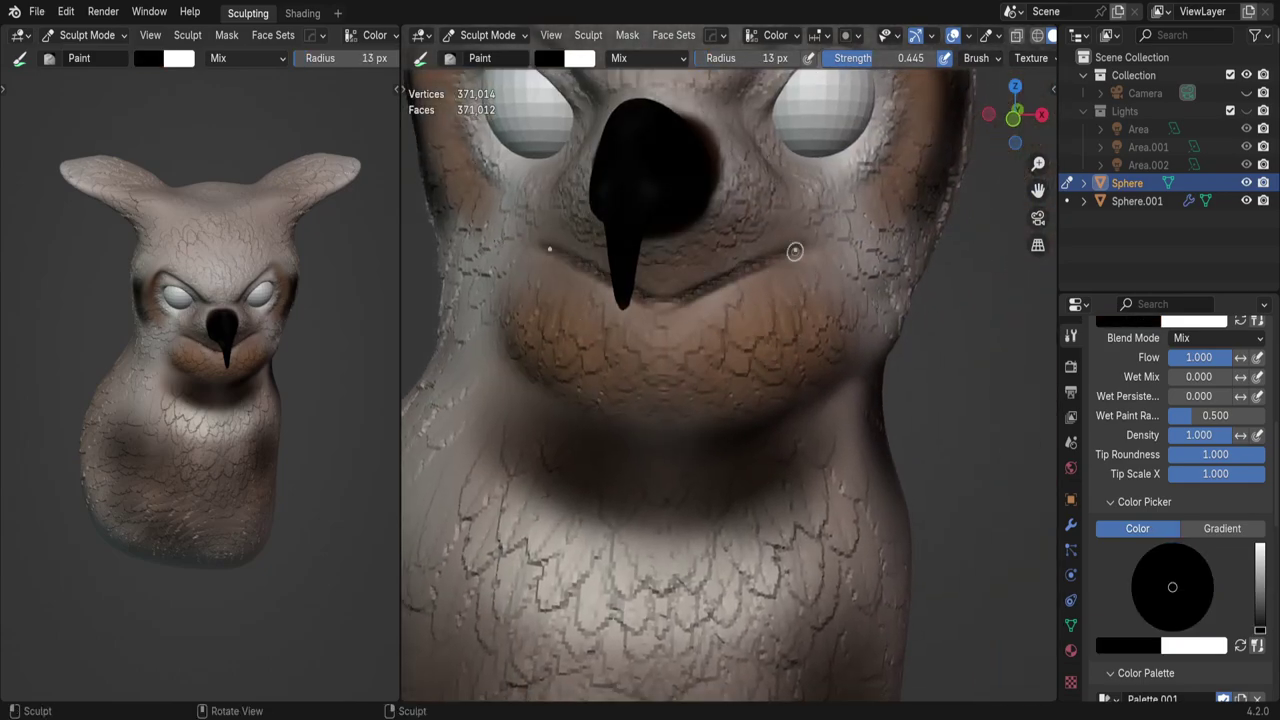
mouse_move(781, 293)
middle_mouse_down()
mouse_move(798, 288)
mouse_move(672, 340)
middle_mouse_up()
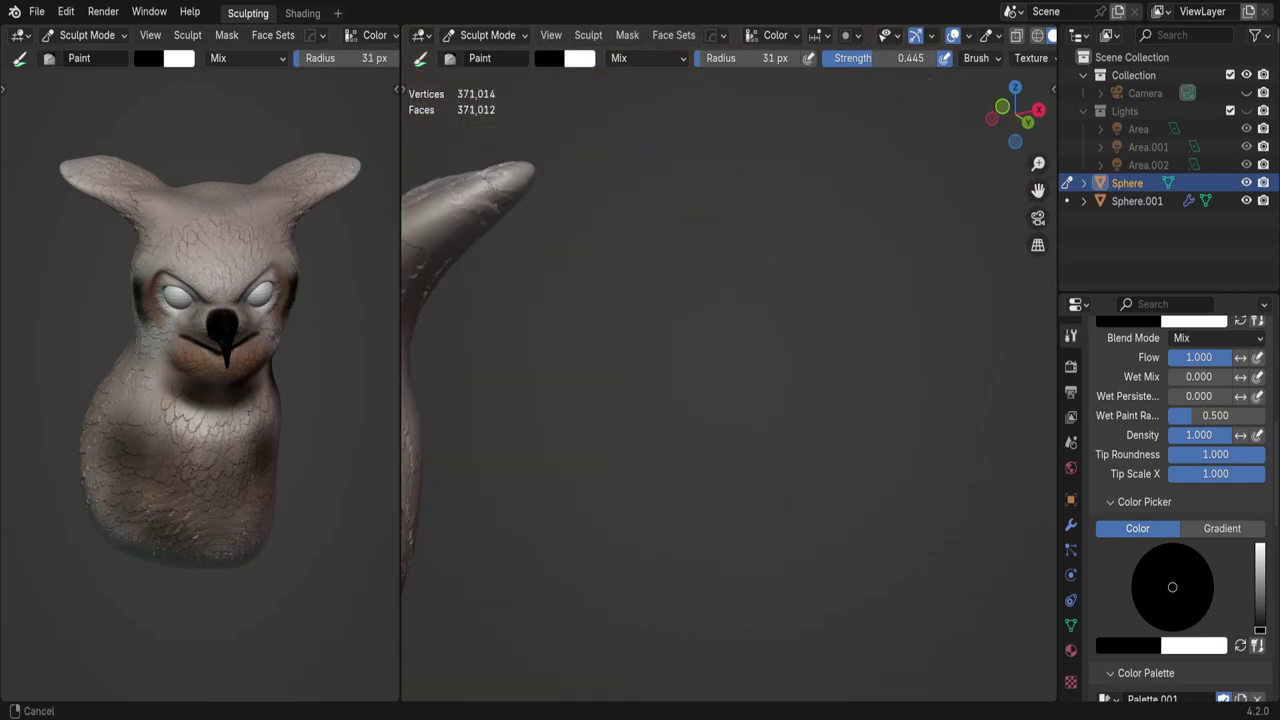
left_click_drag(672, 338, 709, 272)
mouse_move(709, 272)
middle_mouse_down()
mouse_move(697, 403)
mouse_move(770, 316)
middle_mouse_up()
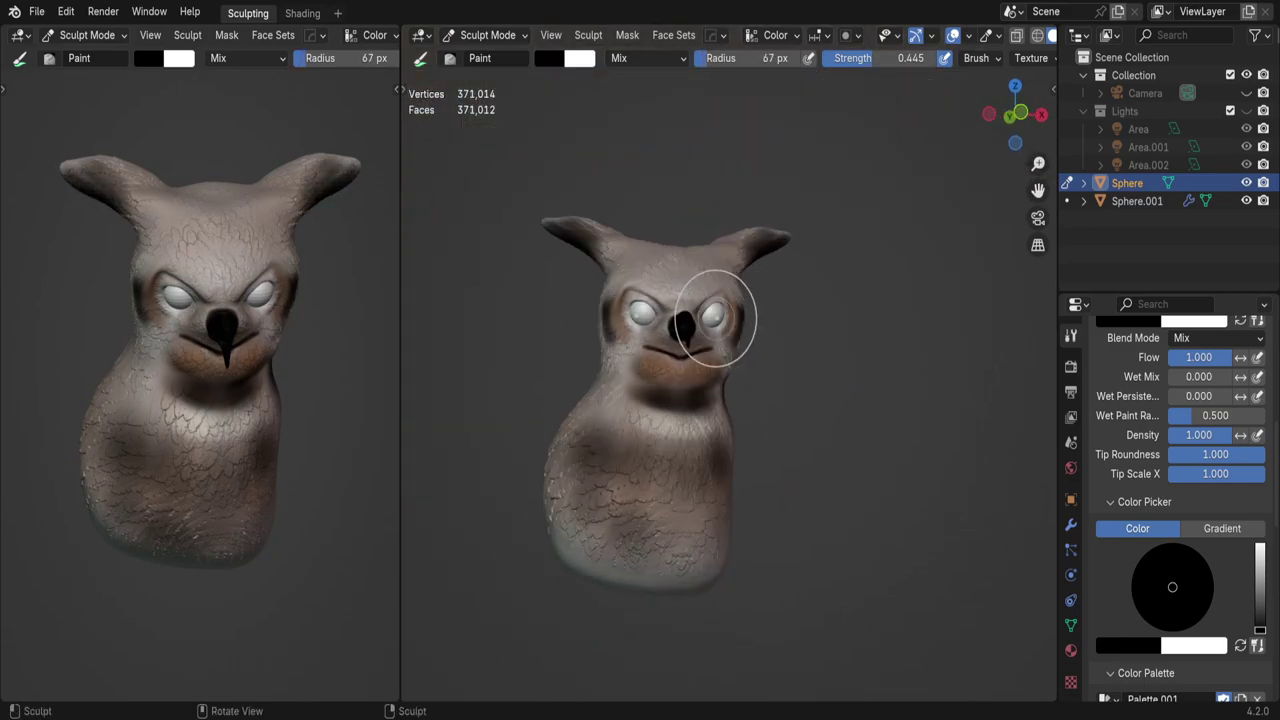
Step: Switch back to the sculpt Draw brush
key("alt+q")
key("shift+r")
left_click(835, 315)
Step: Make the eyeball object the one being edited
key("ctrl+r")
key("q")
left_click(700, 186)
middle_click_drag(704, 352, 700, 352)
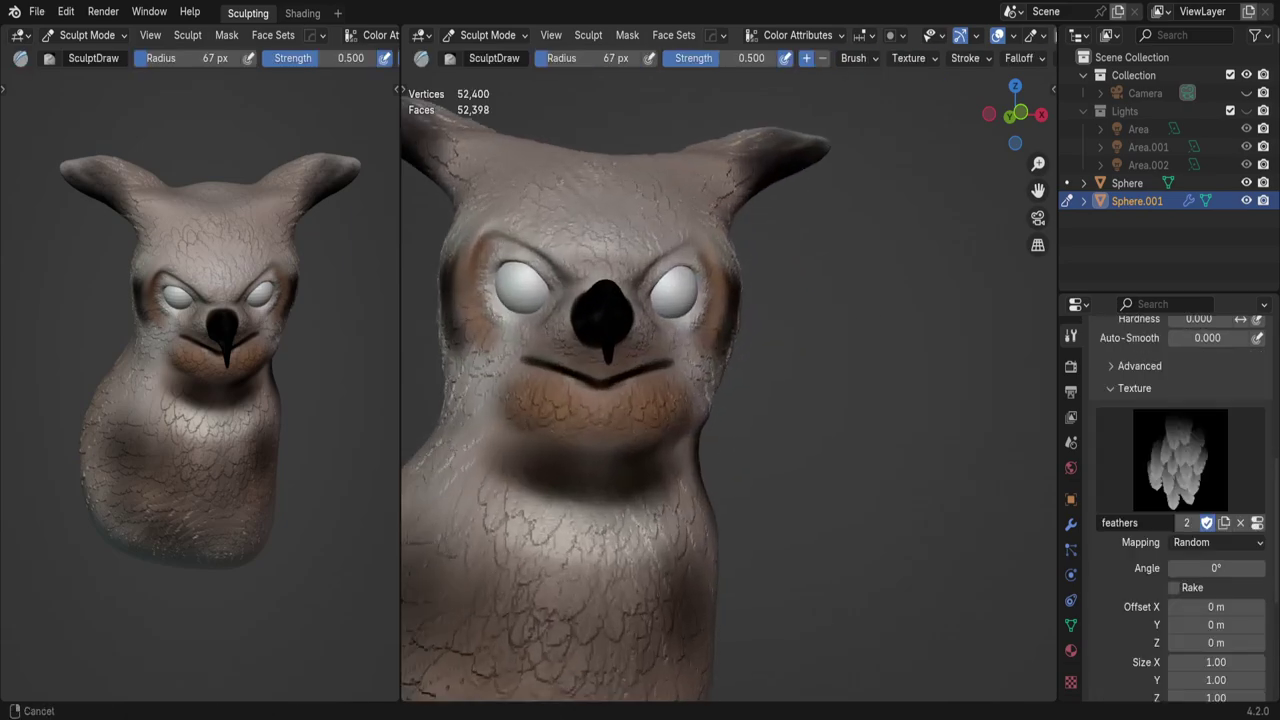
Step: Paint both eyes yellow with a 33 px brush, then set black for the pupils
key("q")
left_click(775, 444)
left_click(548, 58)
left_click(578, 185)
scroll(720, 400, "up", 4)
middle_click_drag(720, 400, 760, 380)
key("f")
left_click_drag(700, 370, 718, 378)
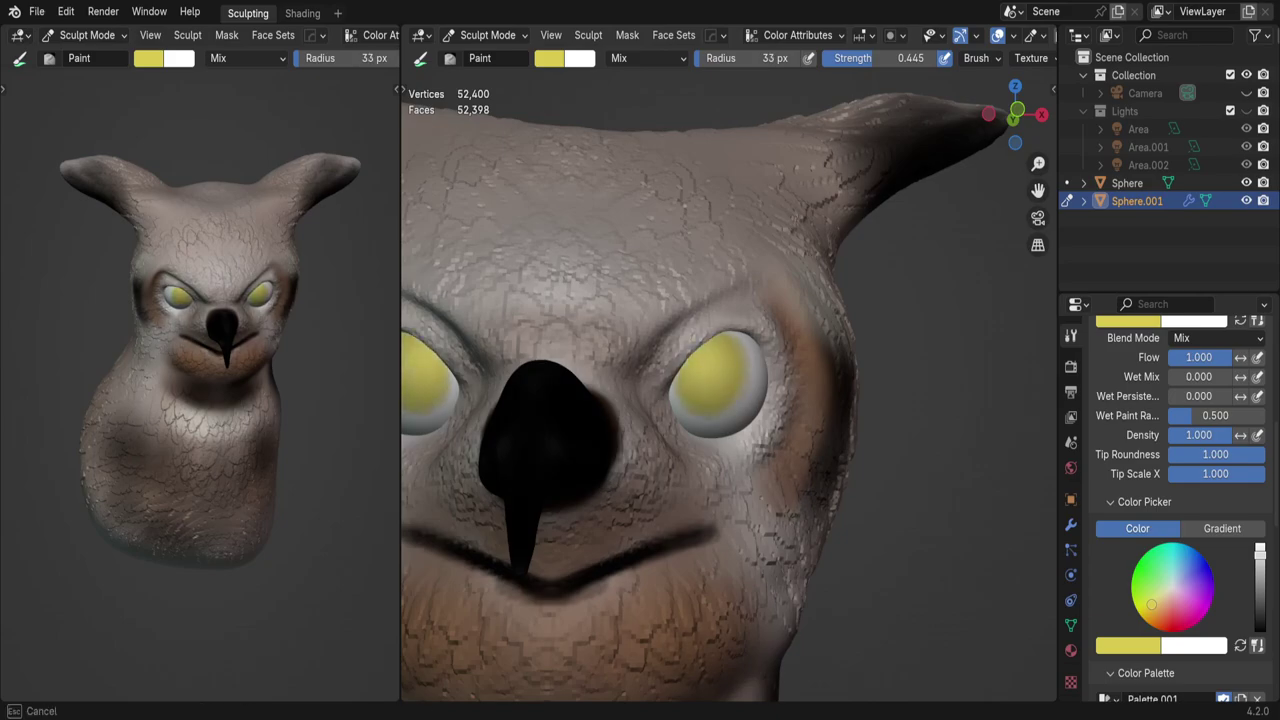
left_click(548, 58)
left_click_drag(700, 180, 720, 376)
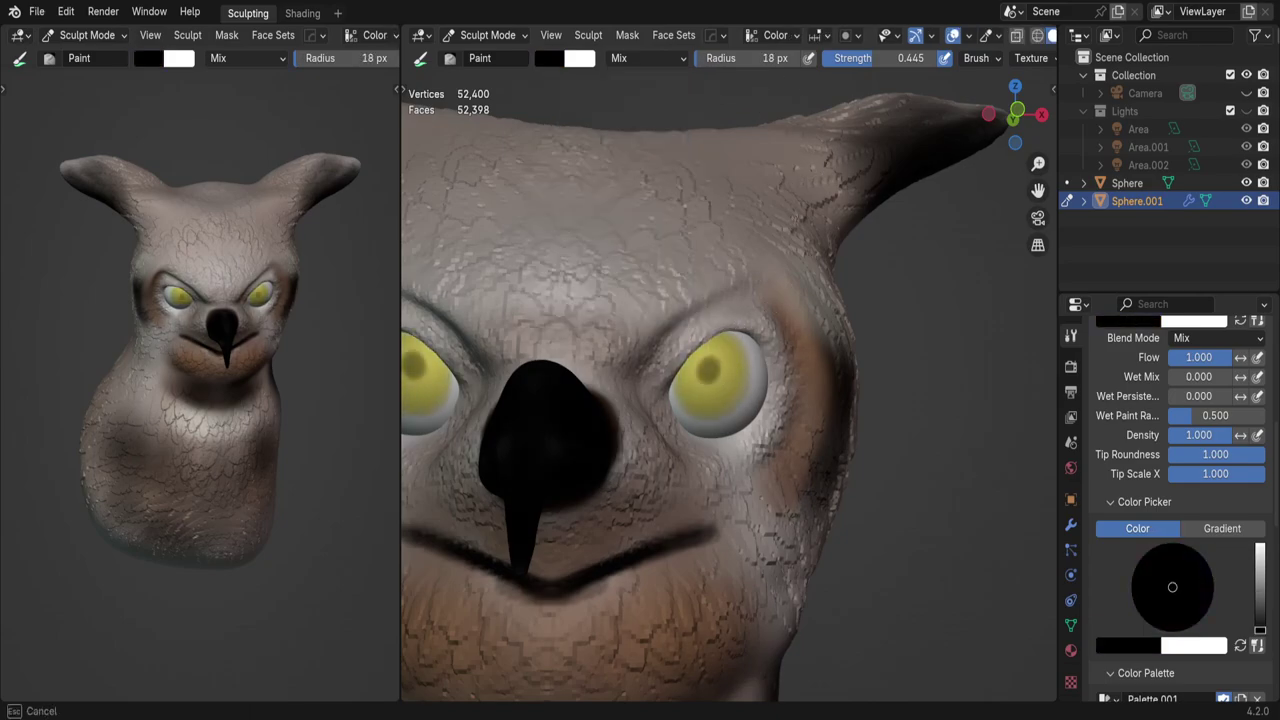